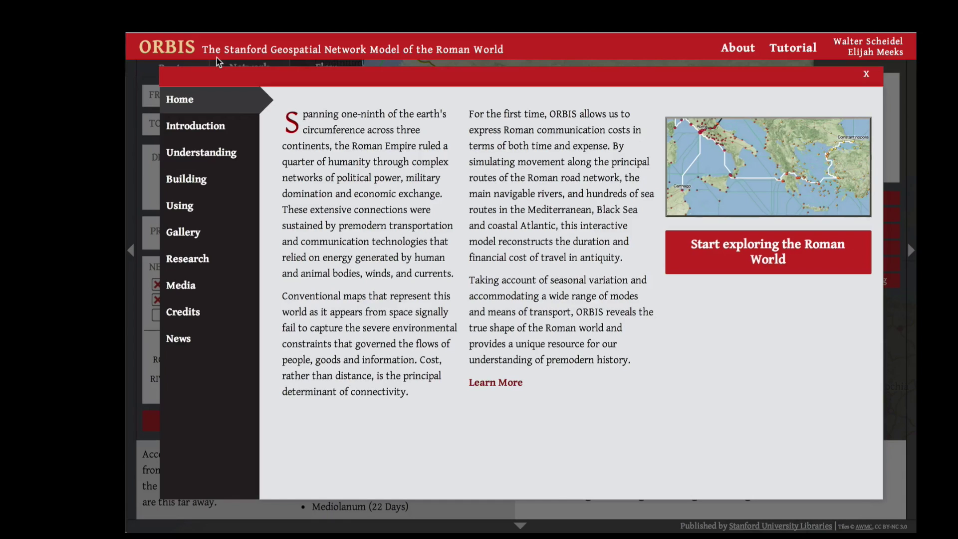
Close the ORBIS welcome overview to reveal the route-planning map.
click(693, 257)
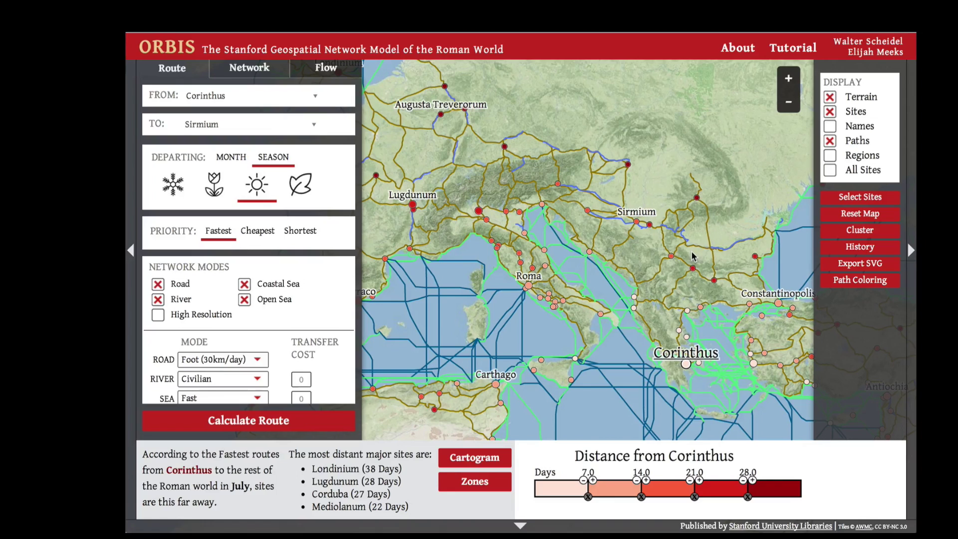
Calculate the route from Roma to Londinium: 27.1 days over 2967 km.
click(304, 100)
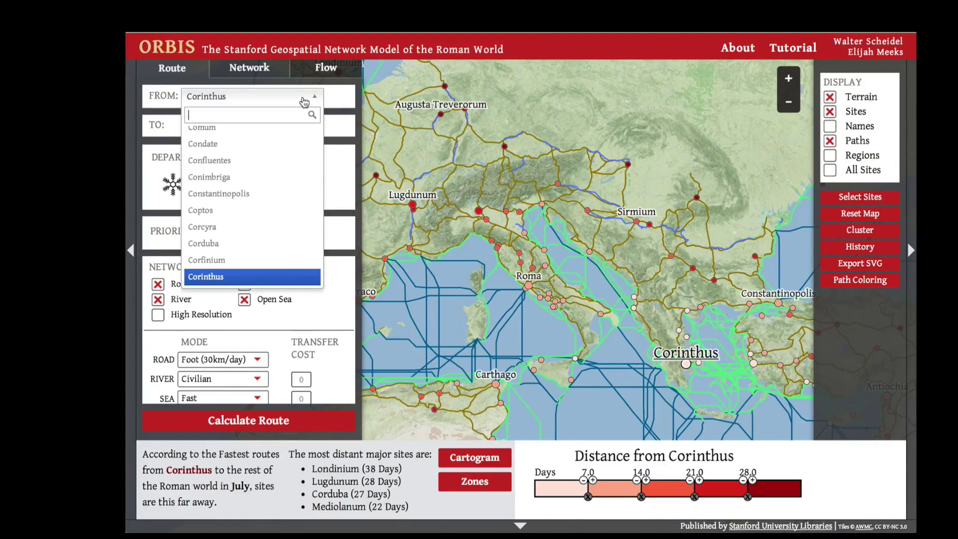
text(roma)
key(Return)
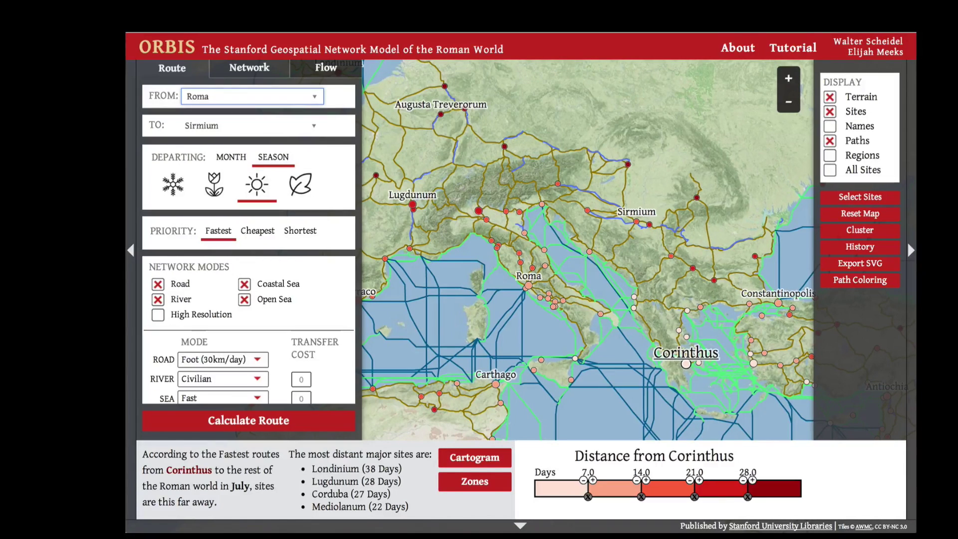
click(278, 133)
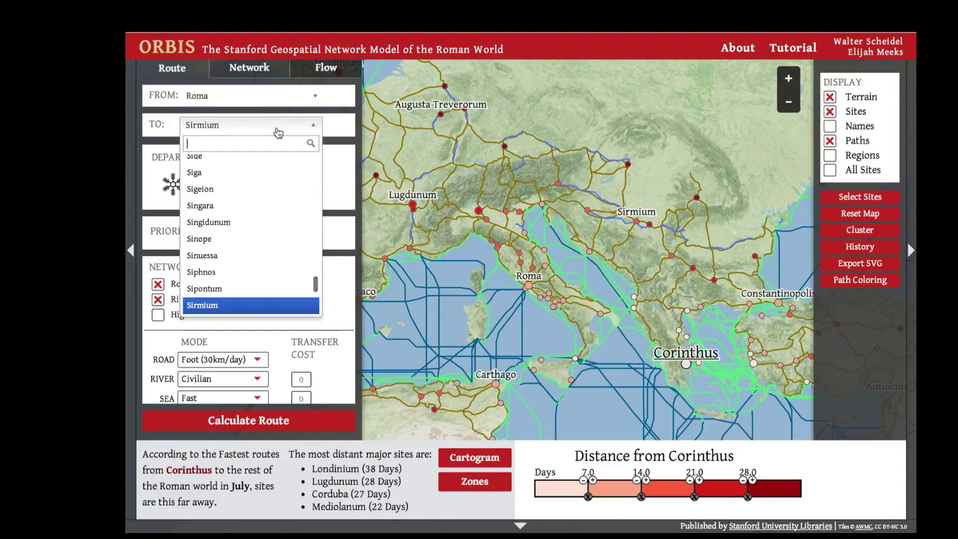
text(lon)
key(Return)
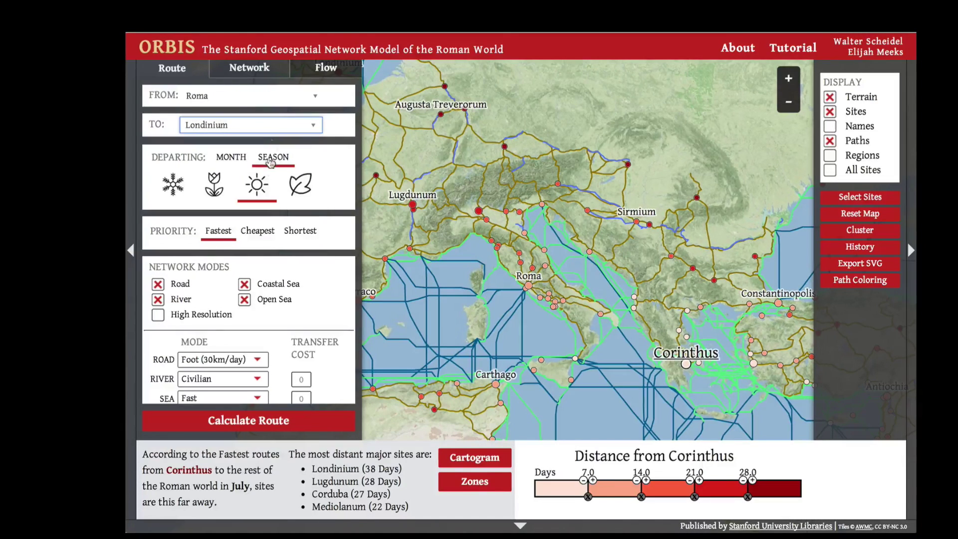
click(284, 424)
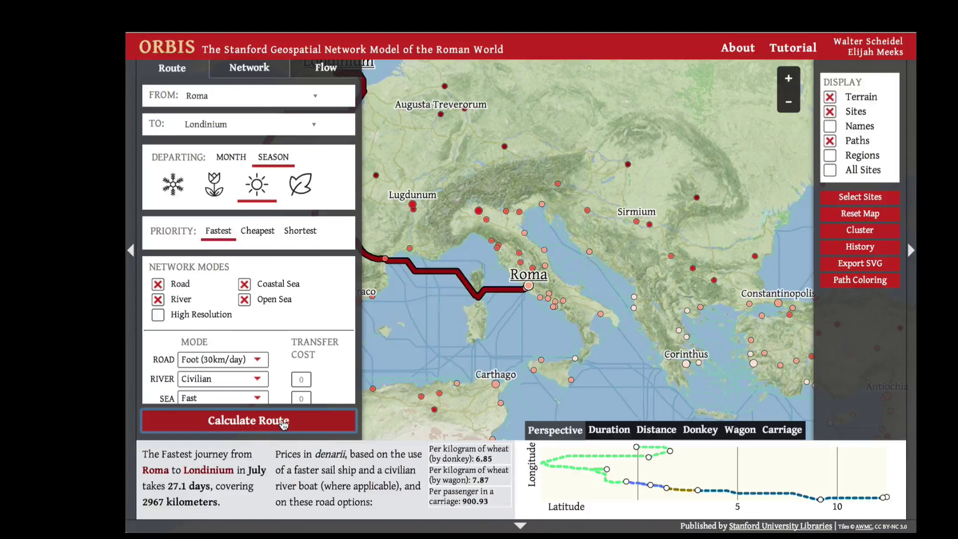
click(286, 423)
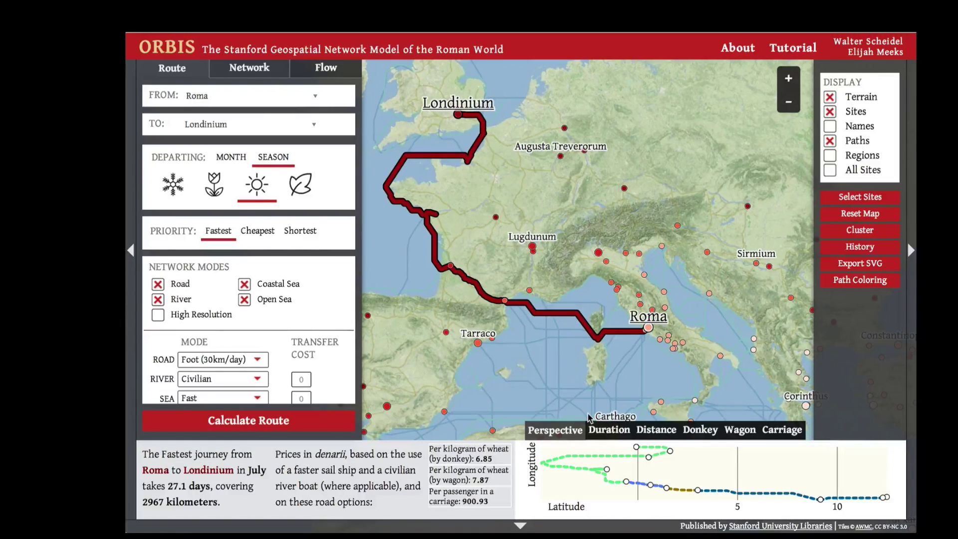
Chart the route by days, kilometres and donkey cost (wheat 6.85 denarii/kg).
click(597, 426)
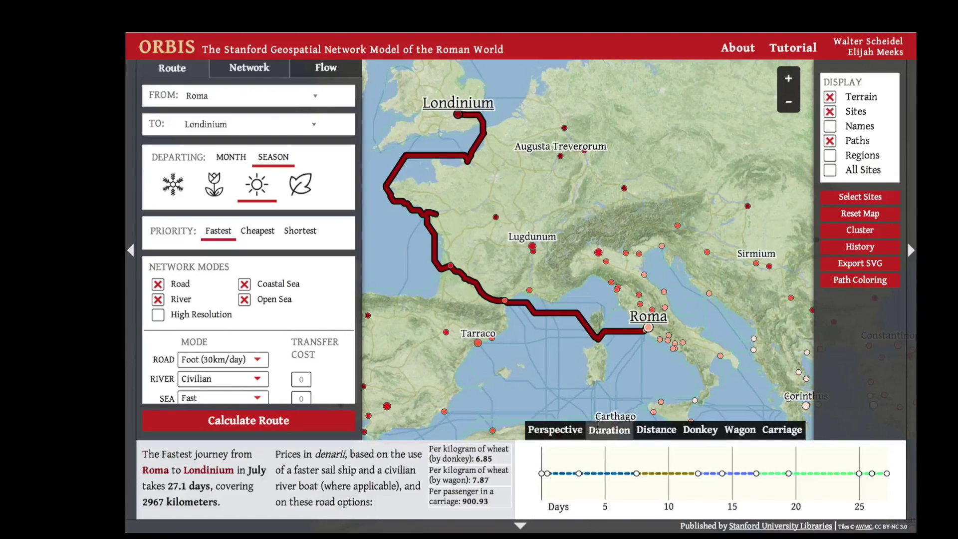
click(650, 437)
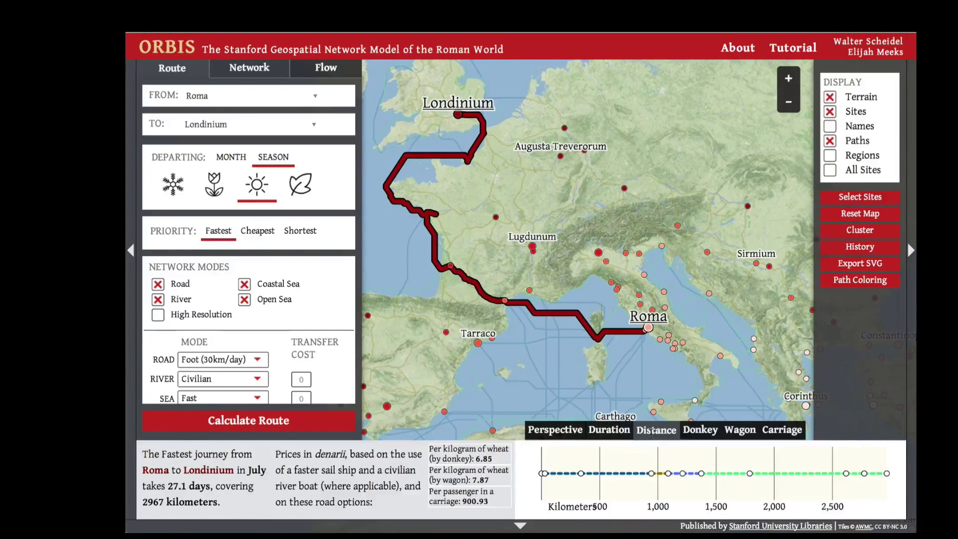
click(620, 433)
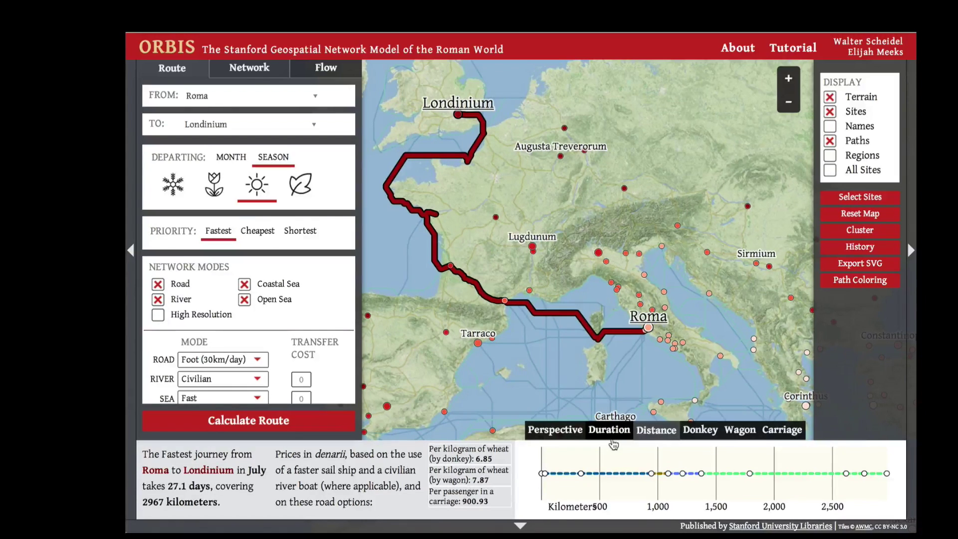
mouse_move(652, 476)
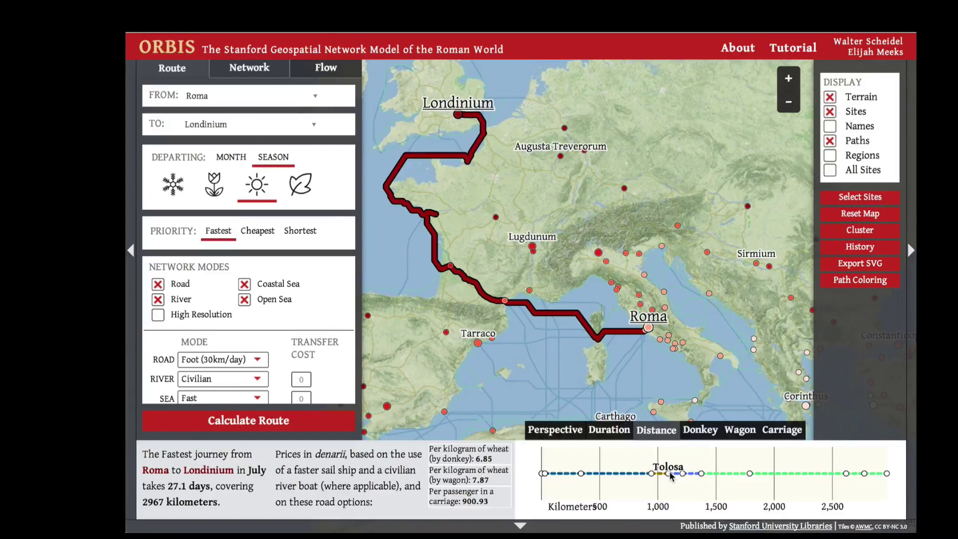
click(618, 437)
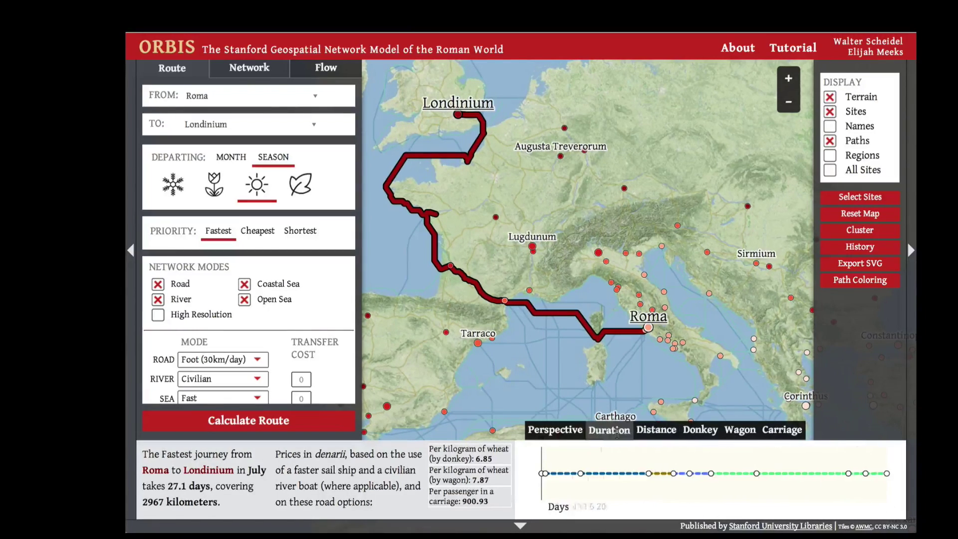
click(696, 433)
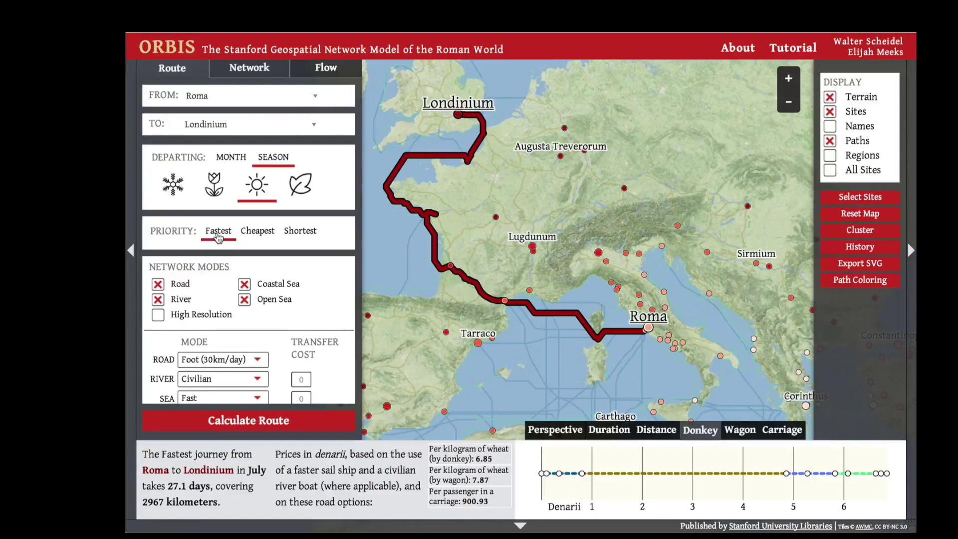
Calculate the cheapest Roma–Londinium route (39.2 days, 5409 km) and frame it on the map.
click(256, 233)
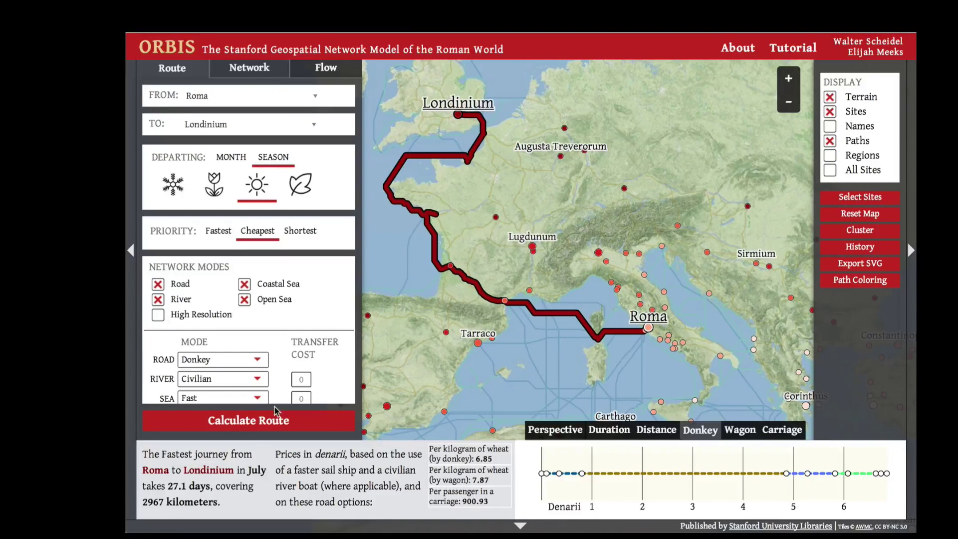
click(276, 422)
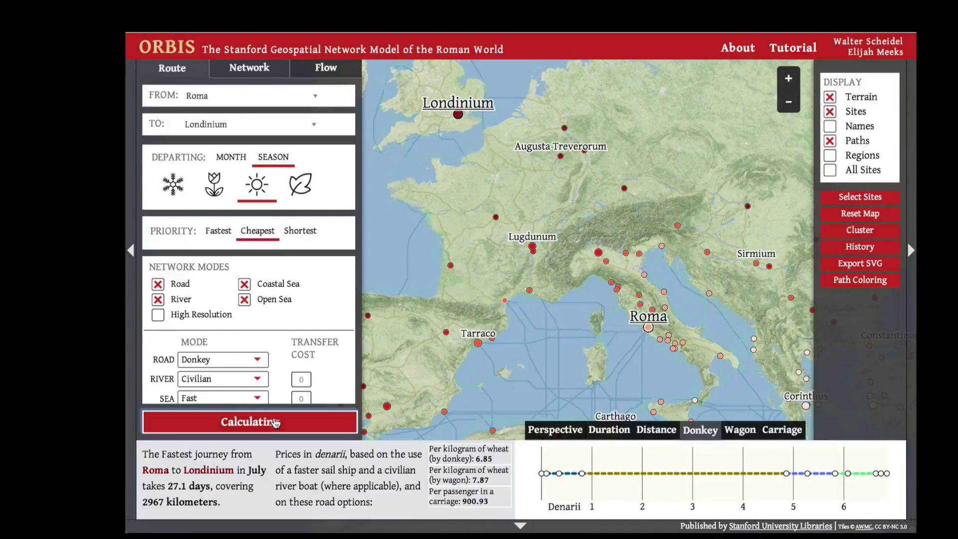
mouse_move(310, 402)
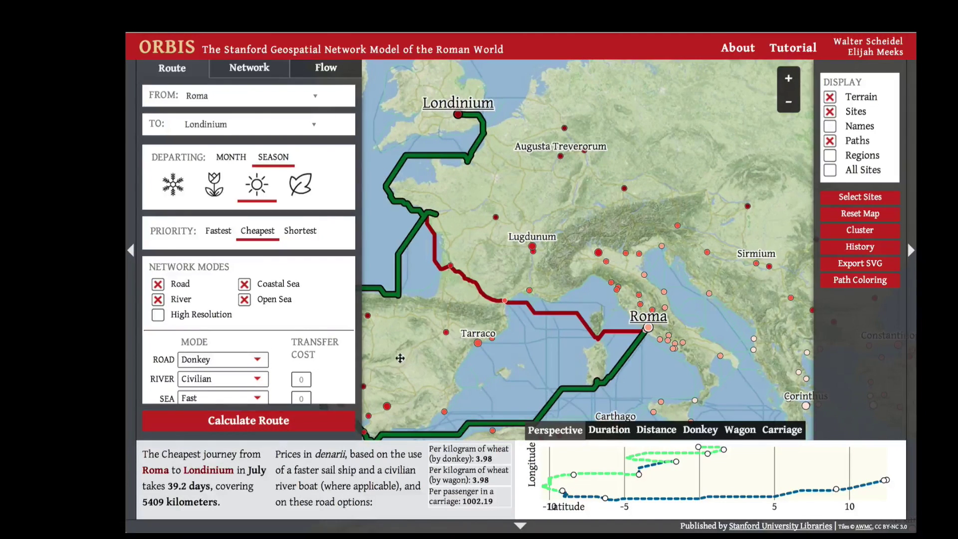
drag(396, 359, 455, 314)
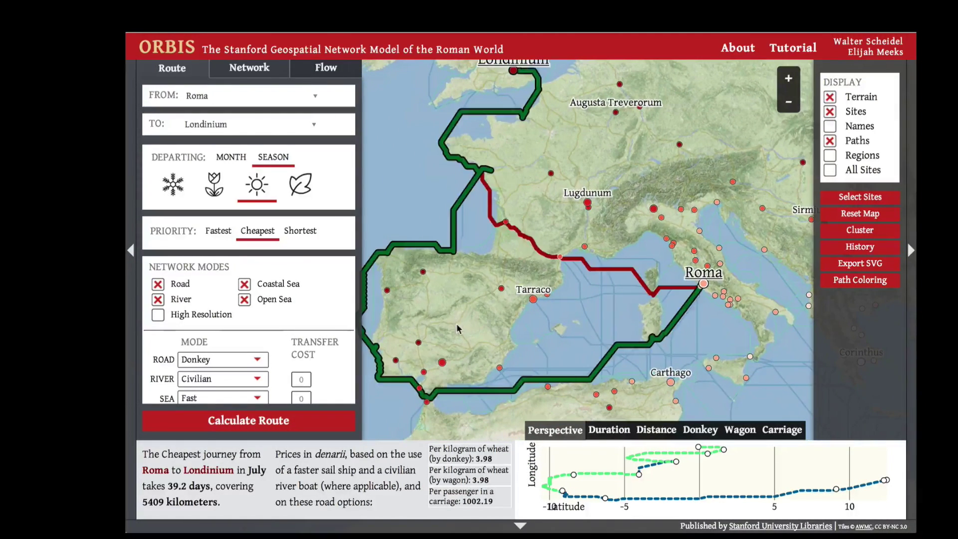
scroll(458, 330, down, 1)
drag(455, 303, 460, 322)
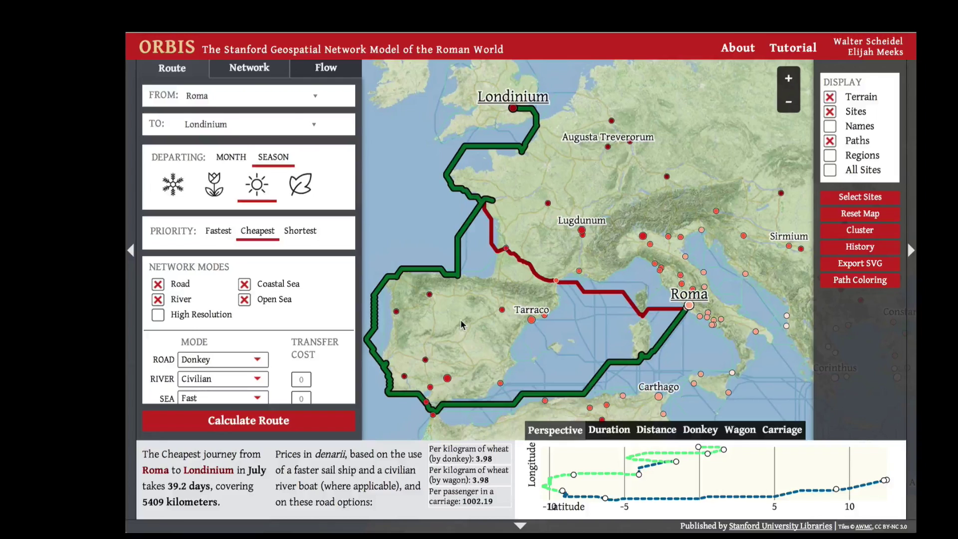
Chart the cheapest route by days, kilometres and donkey cost (wheat 3.98 denarii/kg).
click(604, 428)
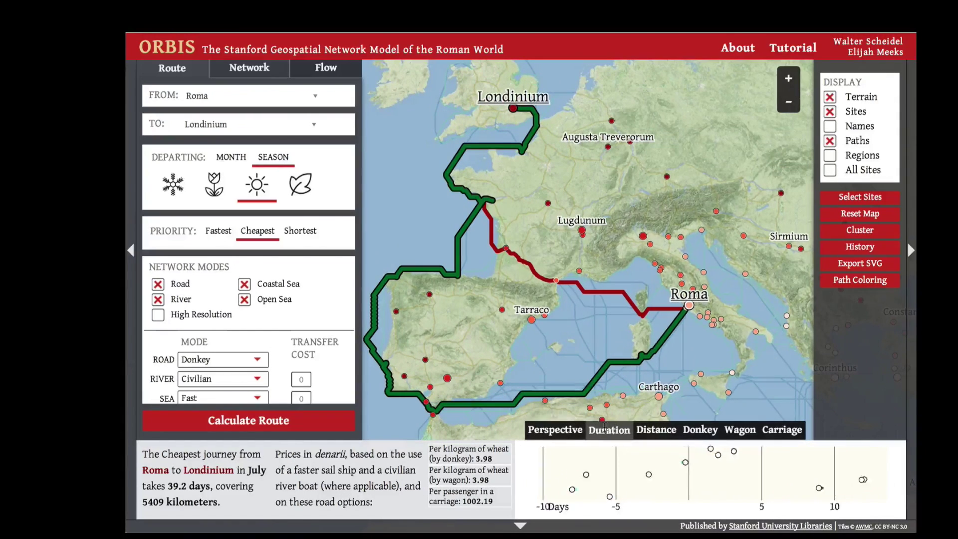
click(644, 431)
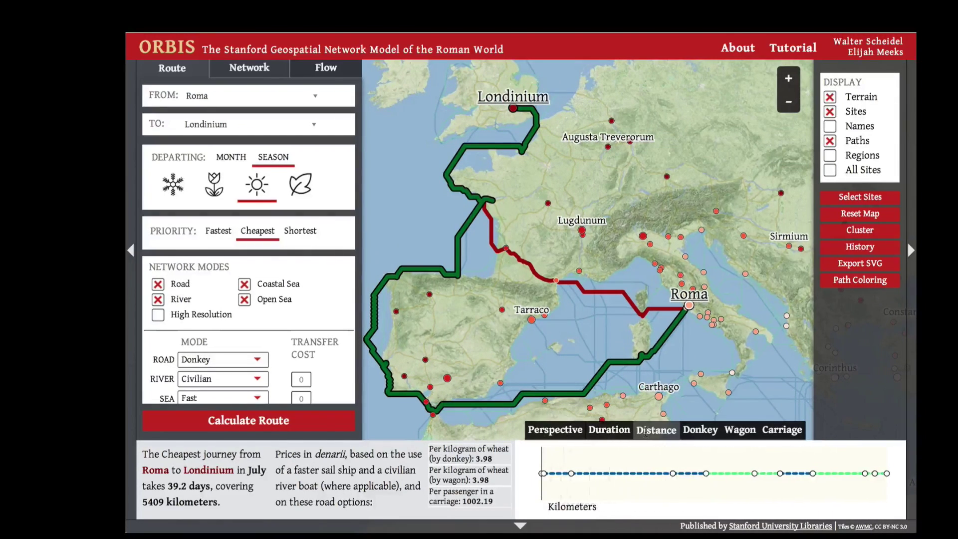
click(689, 430)
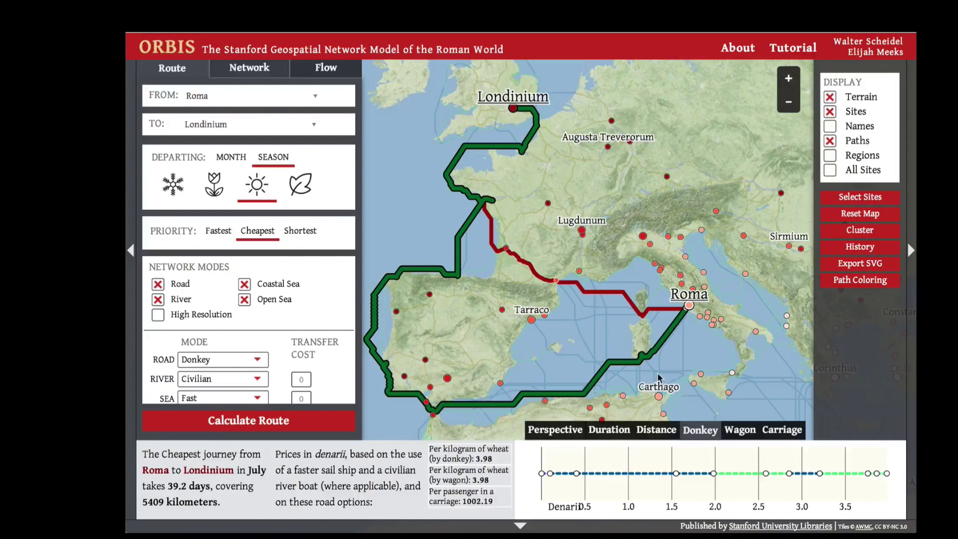
Compare the fastest and cheapest routes on the map, then choose a winter departure.
click(585, 295)
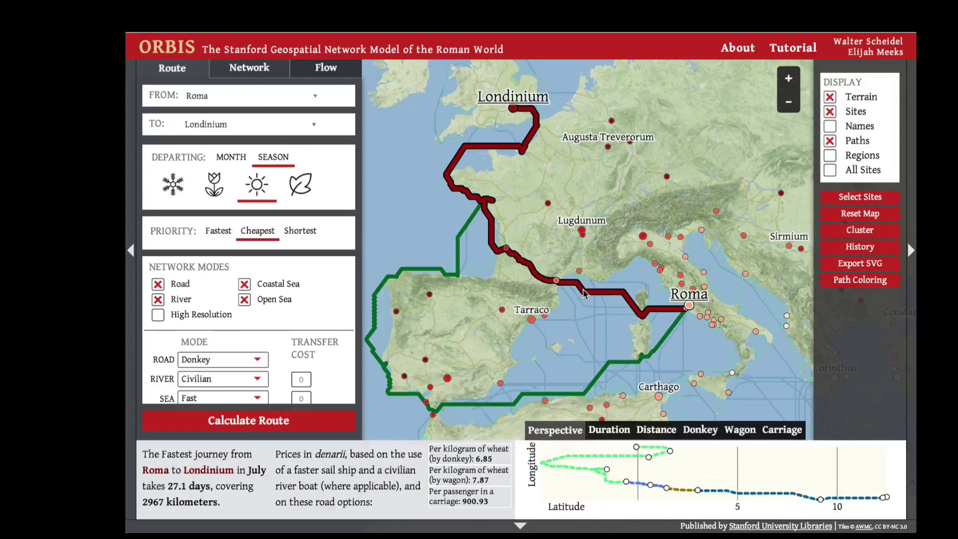
click(602, 370)
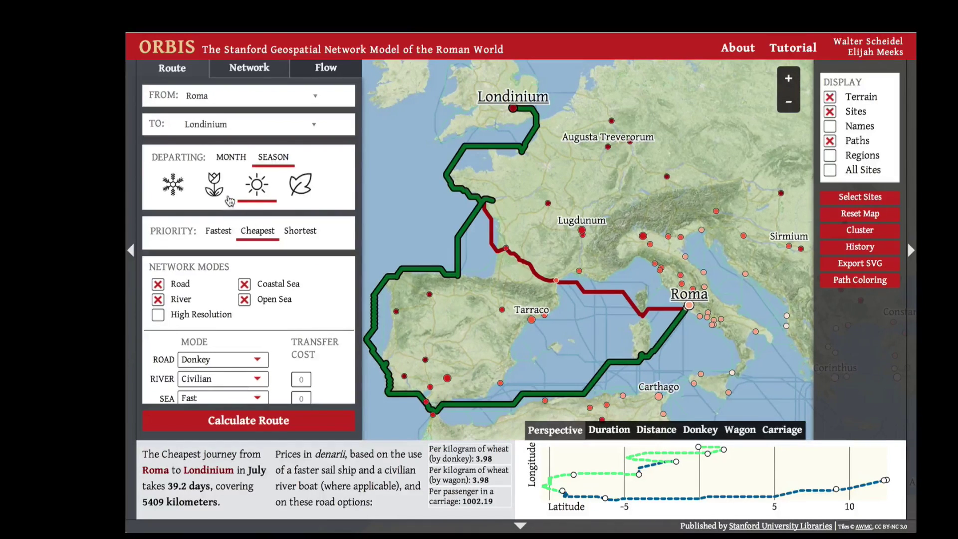
click(181, 188)
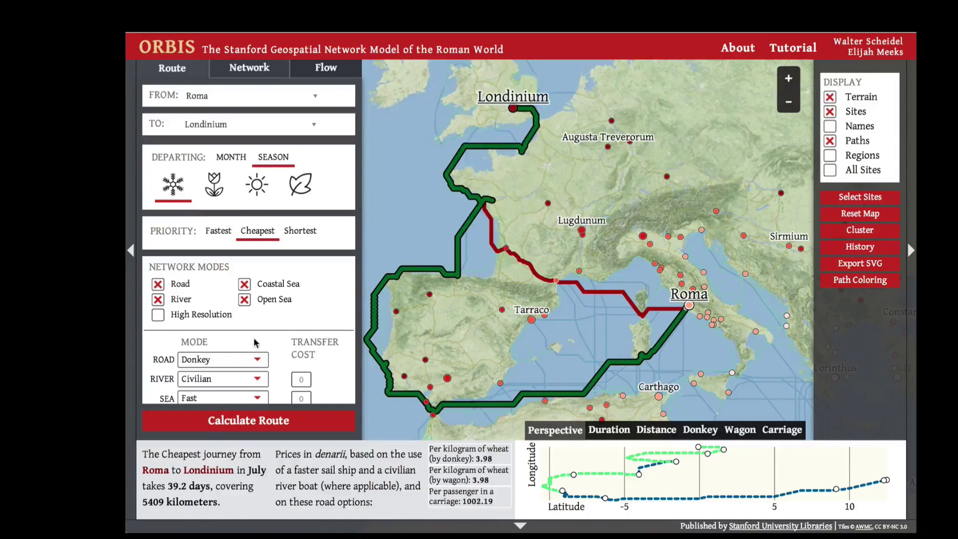
Recalculate the cheapest route for January (90.6 days, 3127 km) and chart it, including donkey cost (13.94 denarii/kg).
click(268, 421)
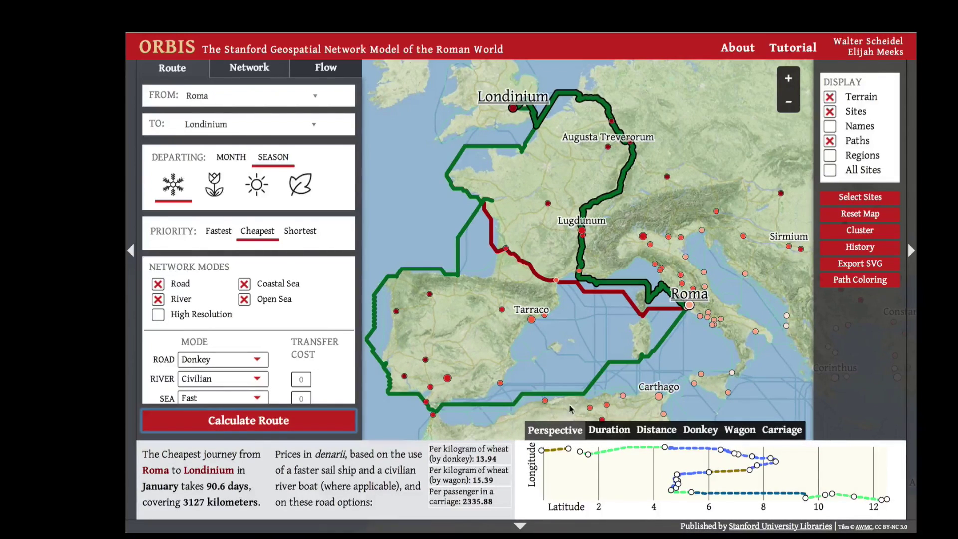
click(656, 431)
click(613, 433)
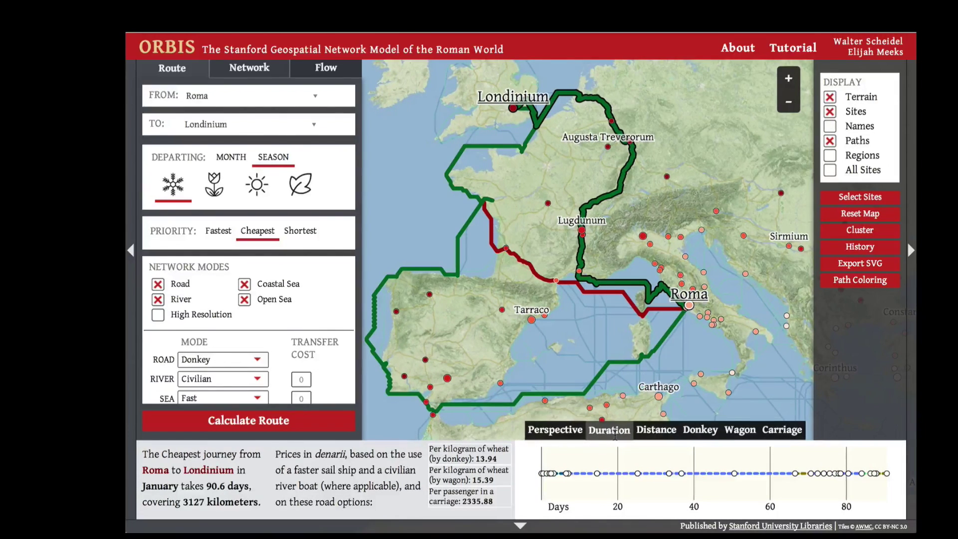
click(694, 439)
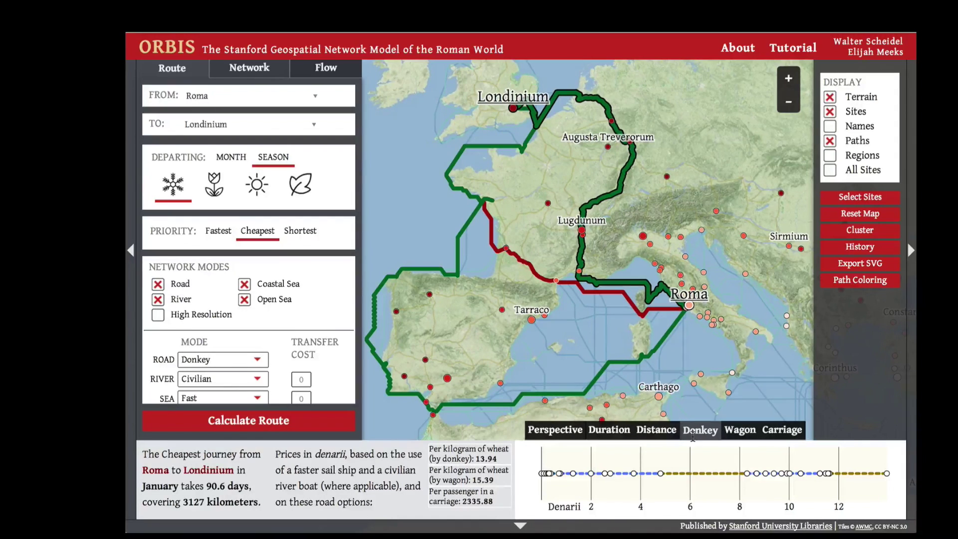
Calculate the shortest winter route, highlight the fastest July route, and set the season to summer.
click(300, 235)
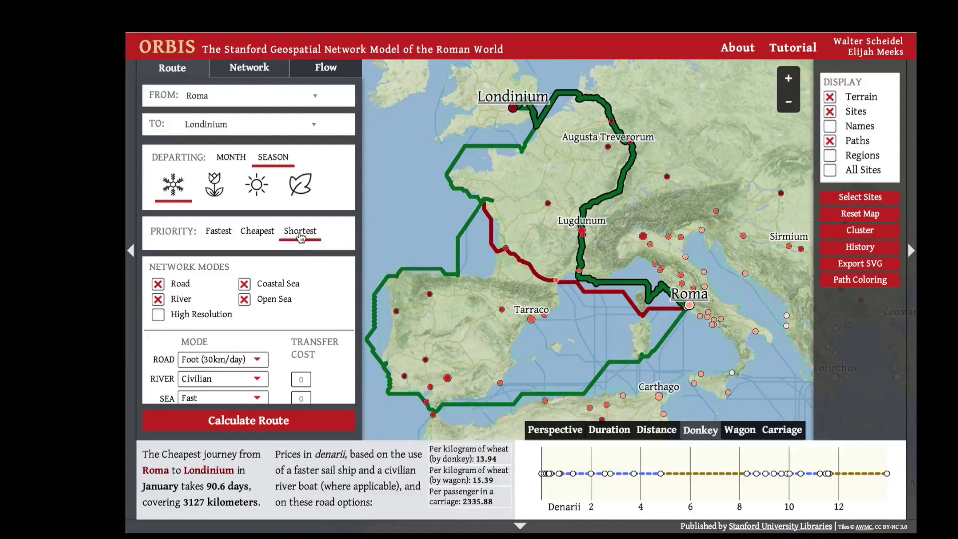
click(315, 419)
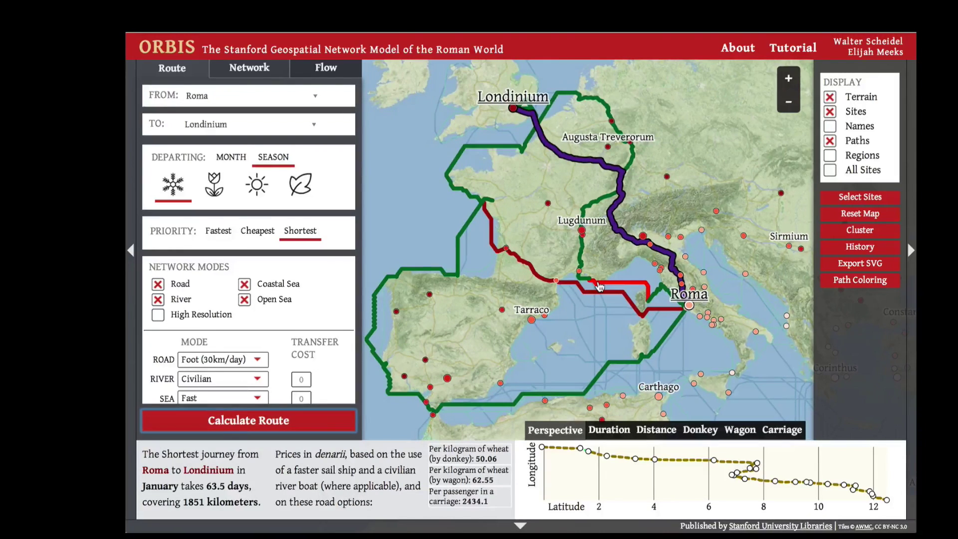
click(572, 290)
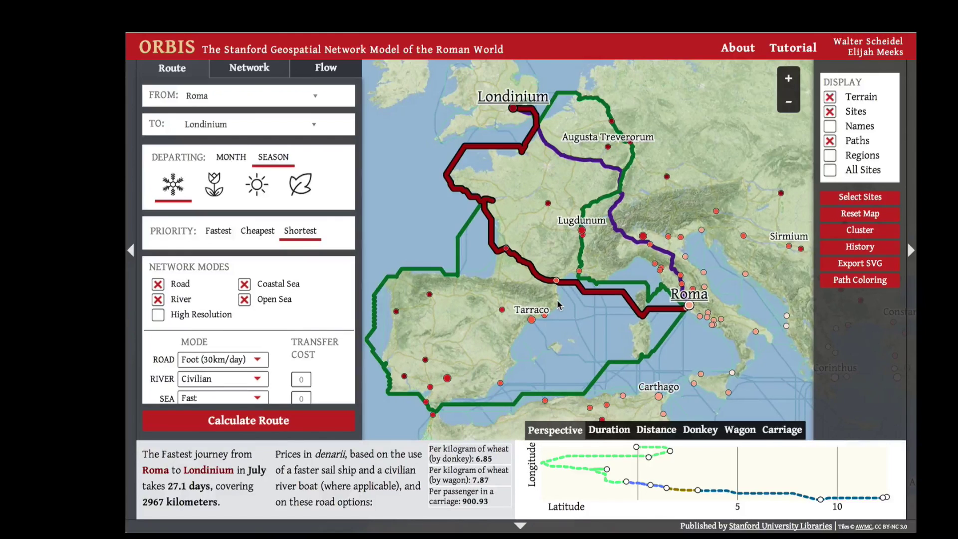
click(255, 196)
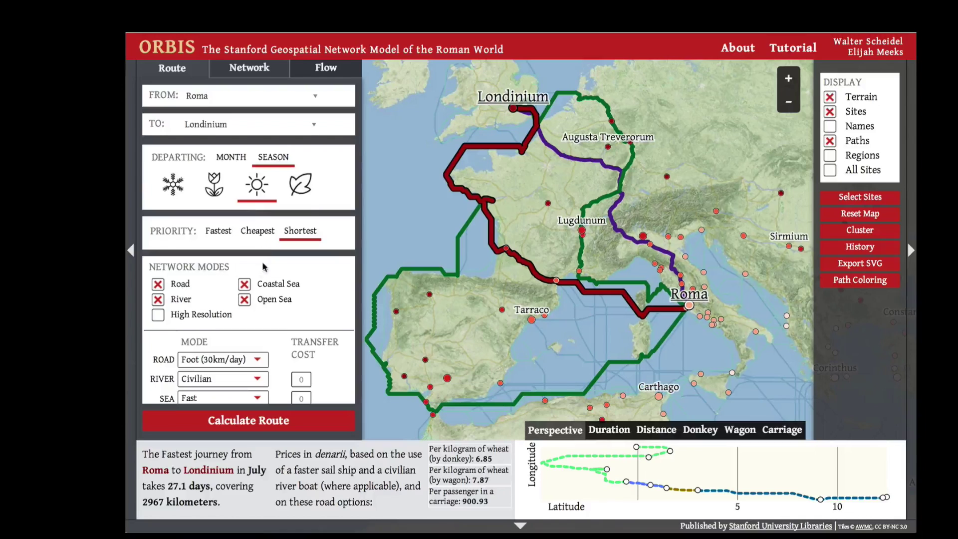
Exclude open-sea travel and calculate the shortest summer route (63.5 days, 1851 km).
click(245, 300)
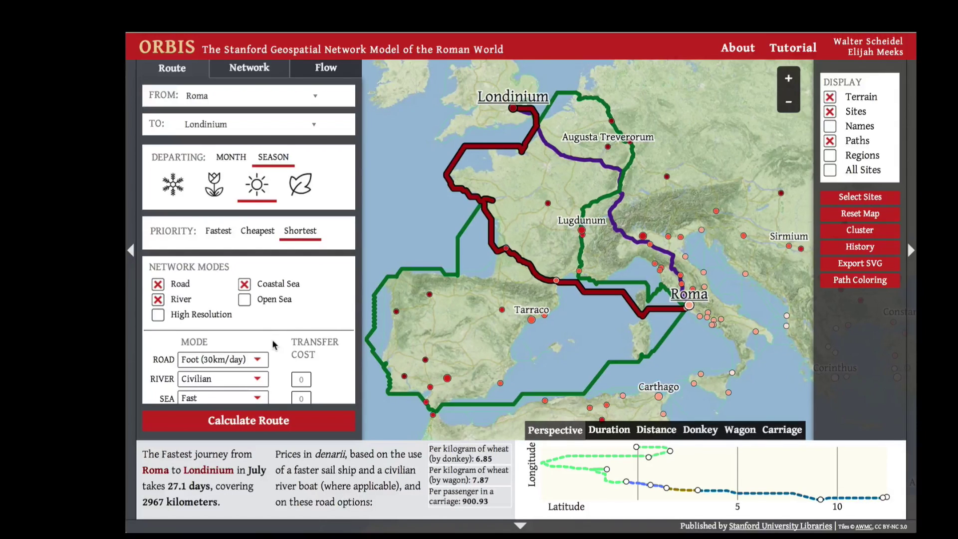
click(248, 420)
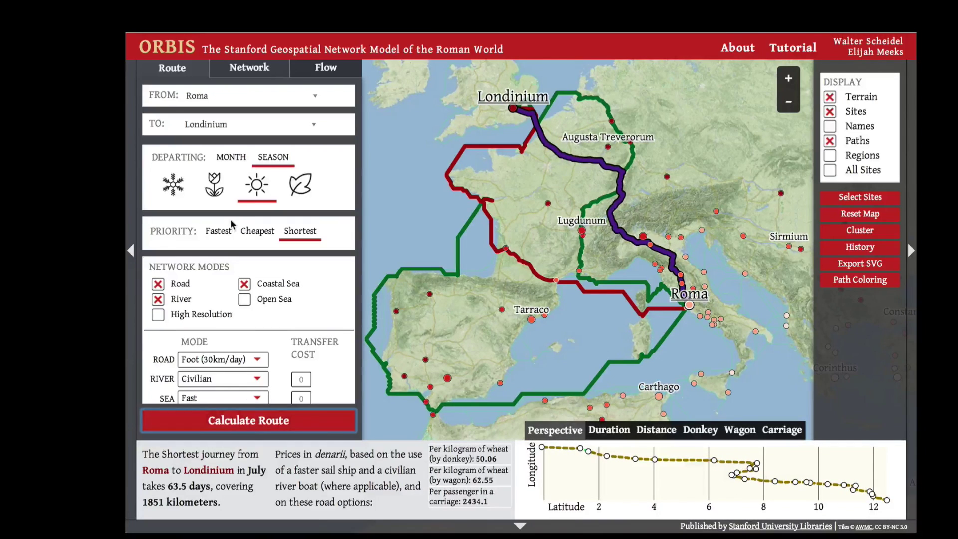
click(258, 233)
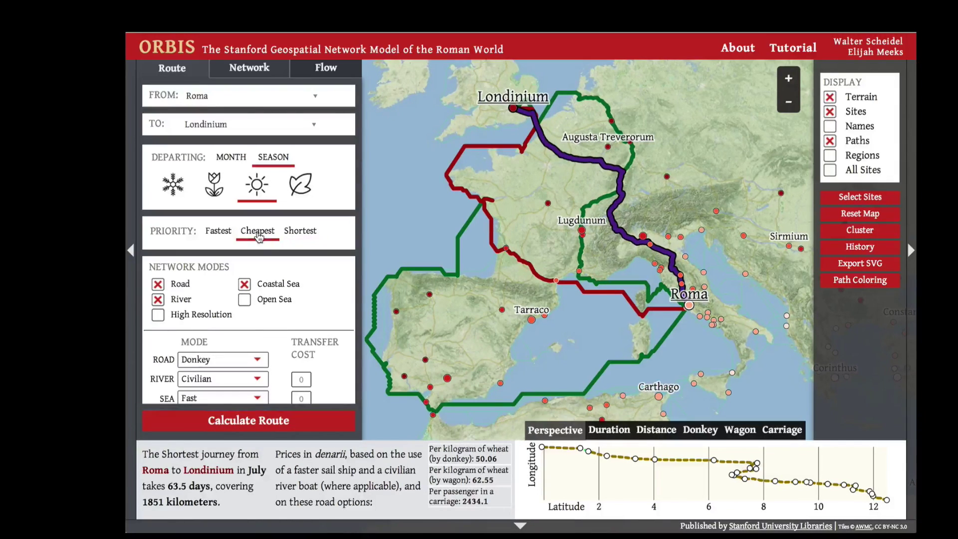
Calculate the cheapest summer donkey route (47.5 days, 6406 km) and zoom in to select Tarraco.
click(264, 421)
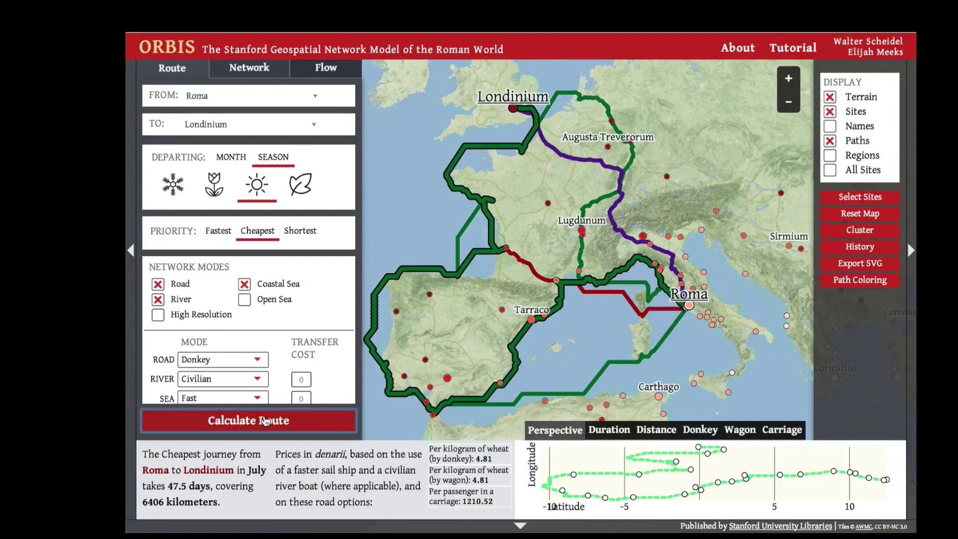
scroll(663, 342, up, 1)
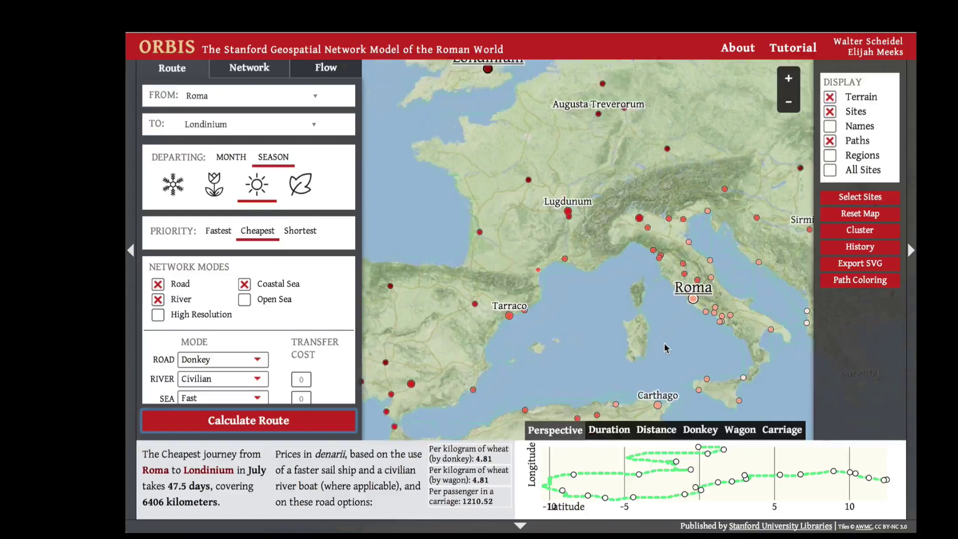
scroll(665, 343, up, 1)
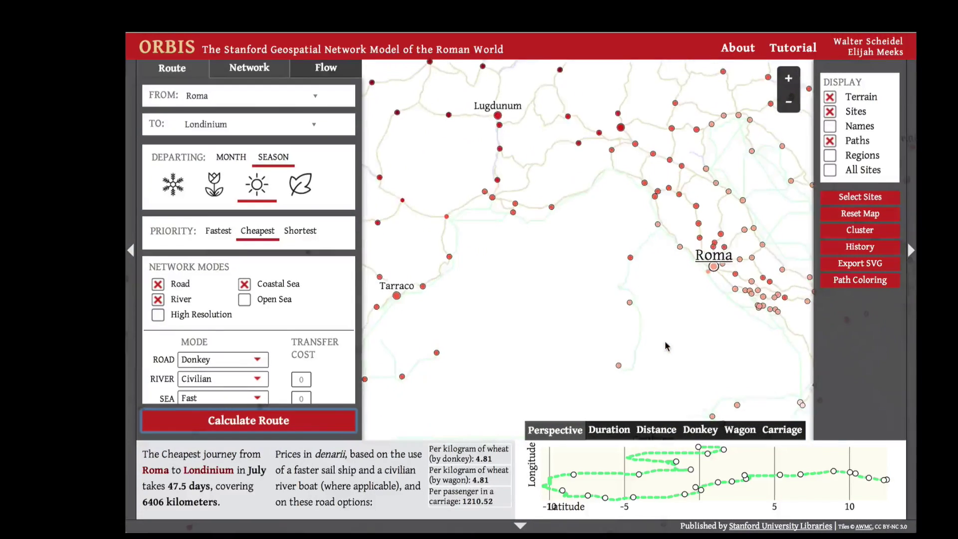
mouse_move(614, 368)
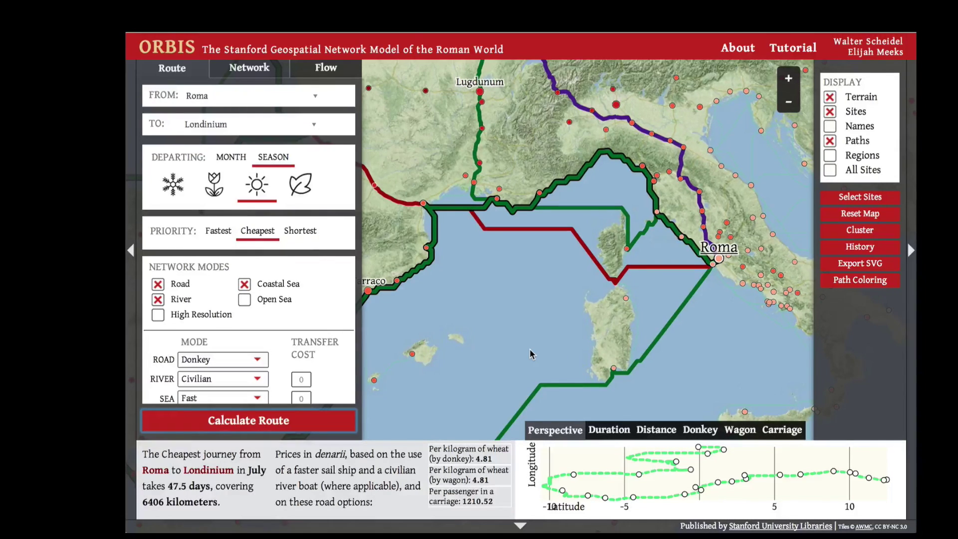
scroll(528, 348, down, 2)
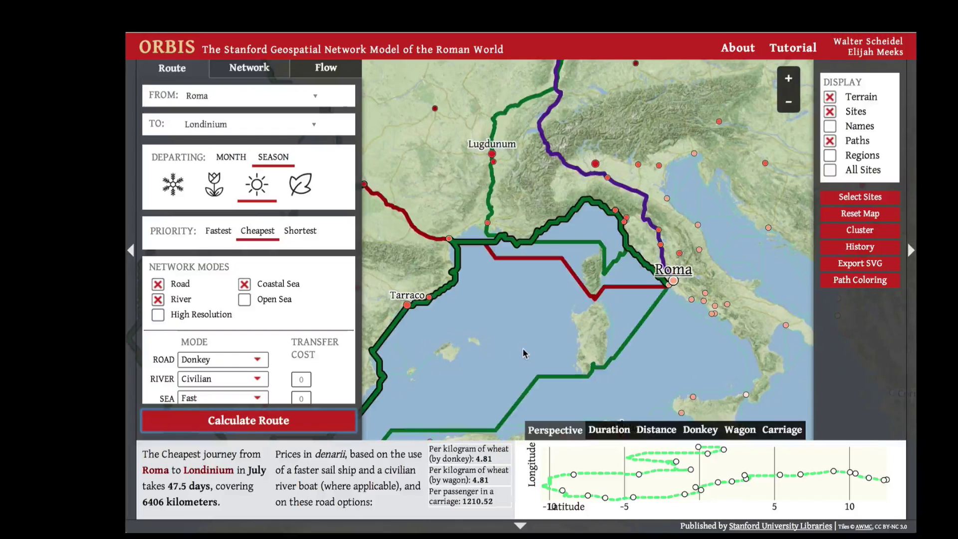
drag(529, 348, 555, 325)
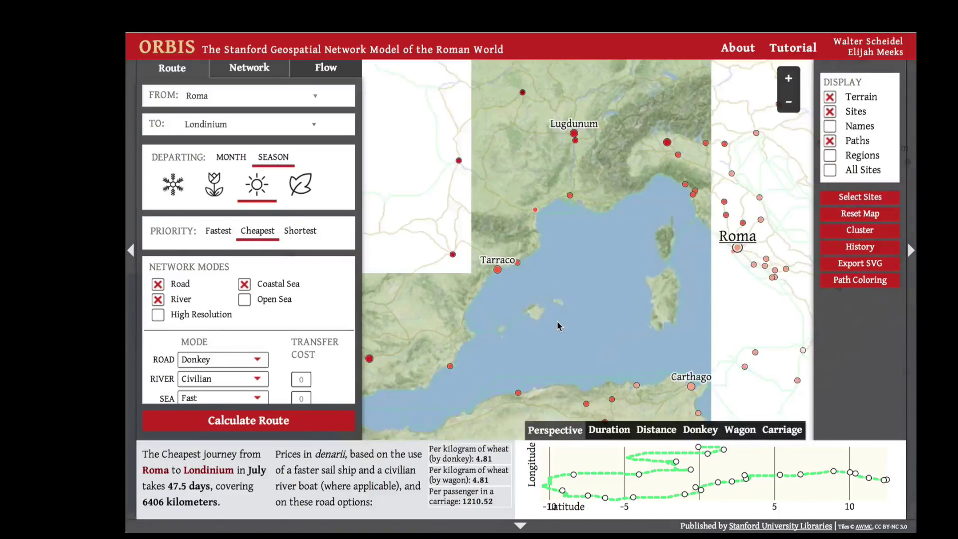
scroll(557, 320, down, 2)
scroll(557, 326, down, 1)
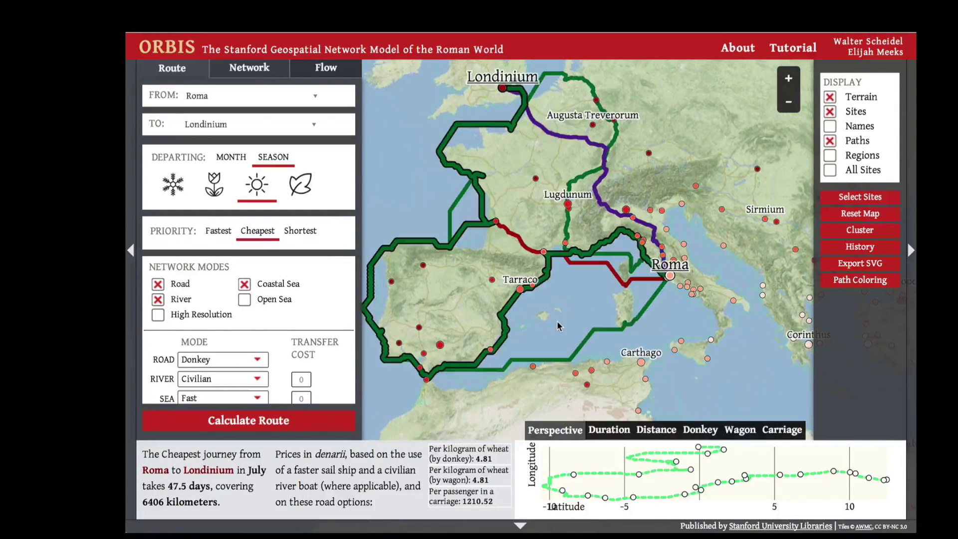
click(521, 293)
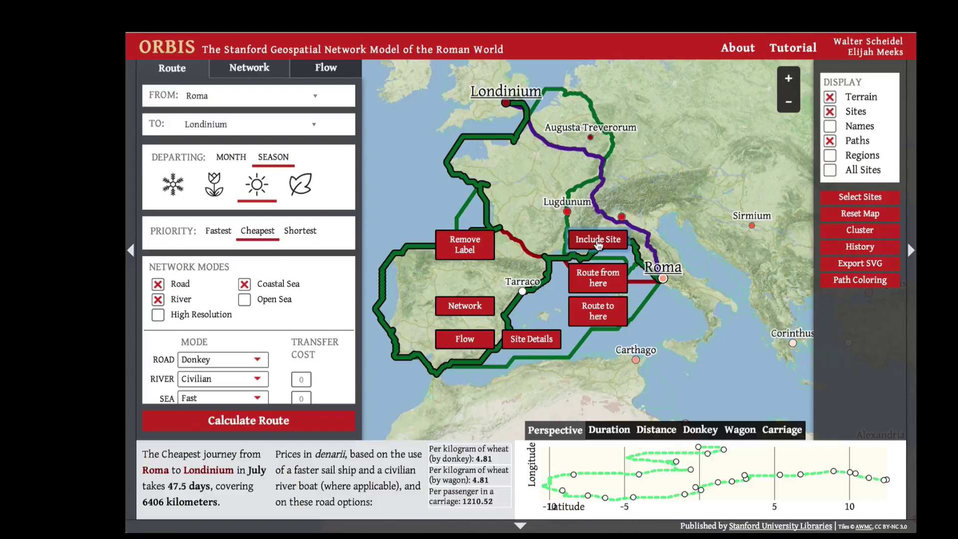
Exclude Tarraco and recalculate the route: 48 days over 6639 km via Carthago.
click(598, 241)
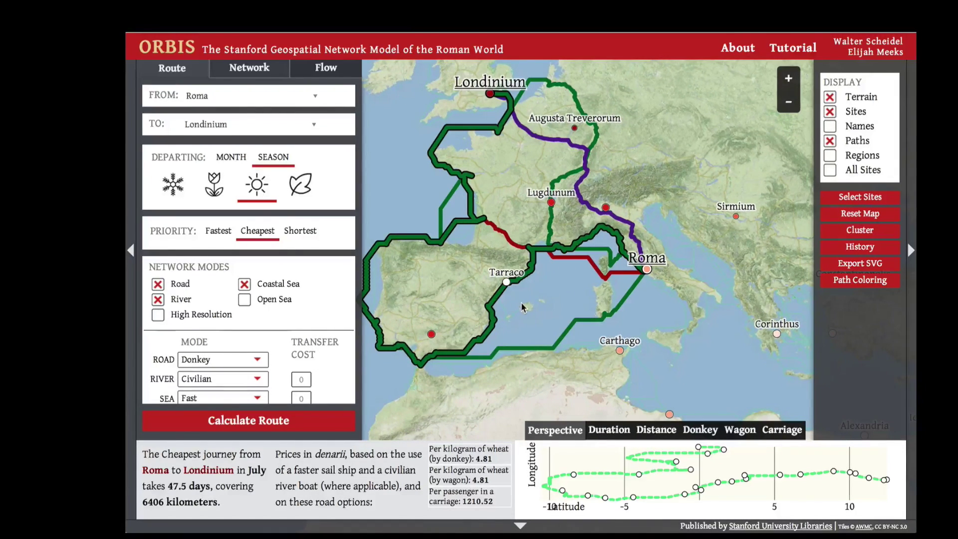
click(303, 421)
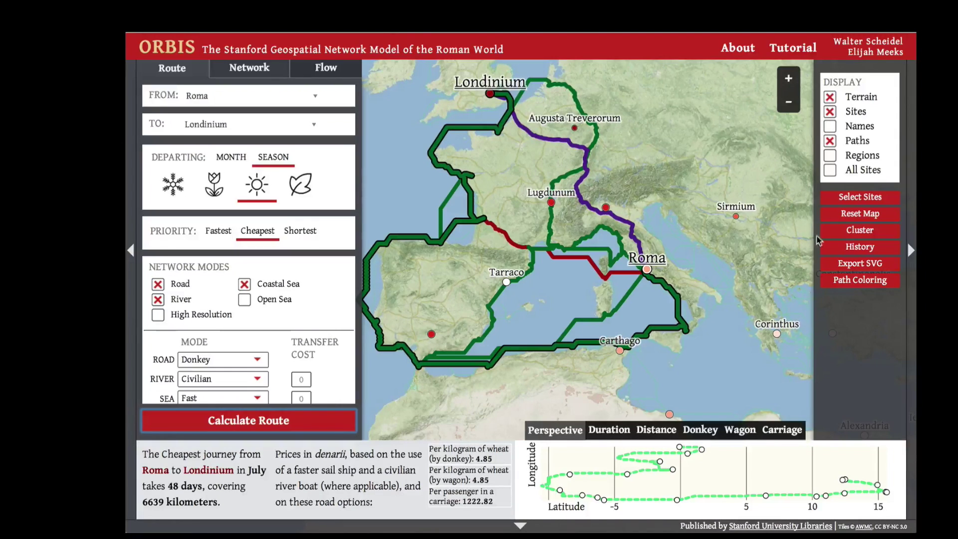
Exclude the box-selected sites around Sardinia and Carthago and recalculate: 68.1 days, 4133 km.
click(855, 197)
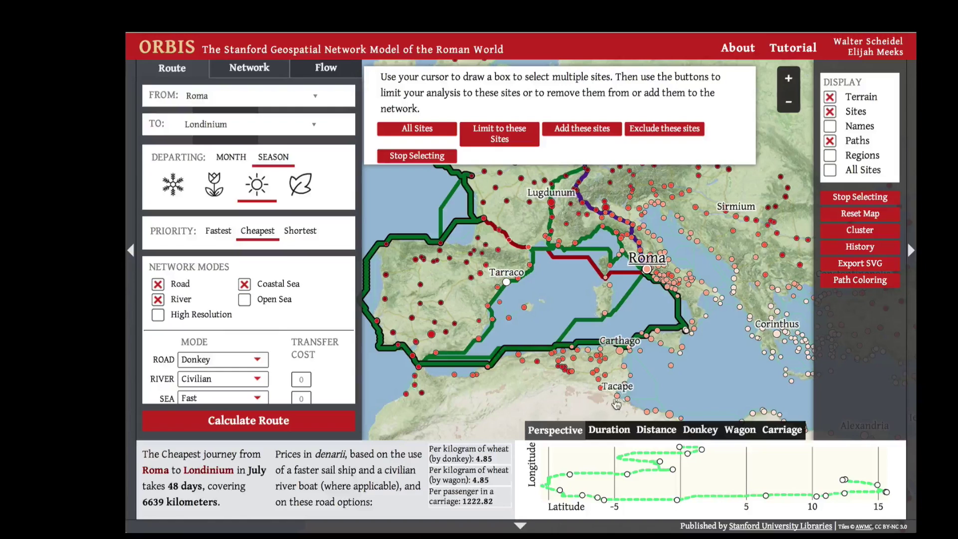
drag(494, 412, 639, 214)
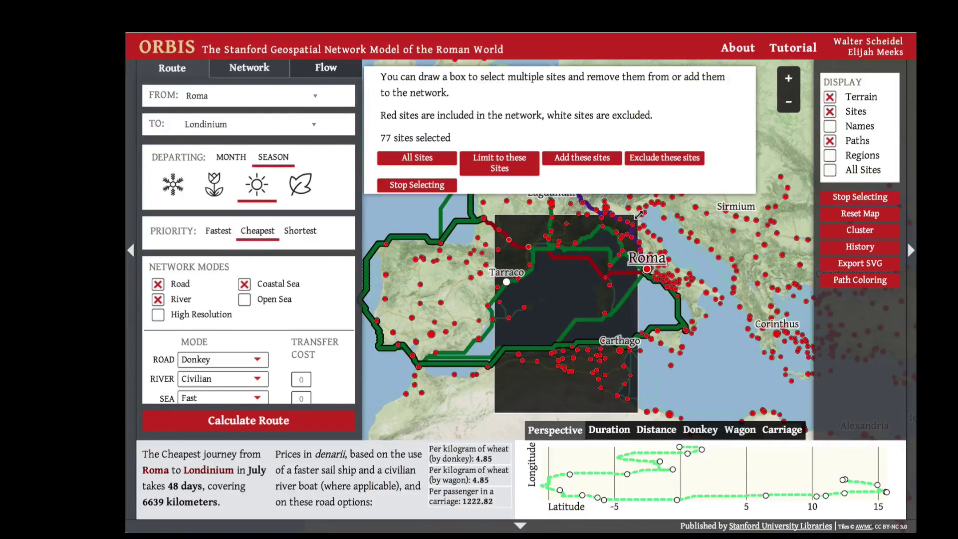
click(646, 161)
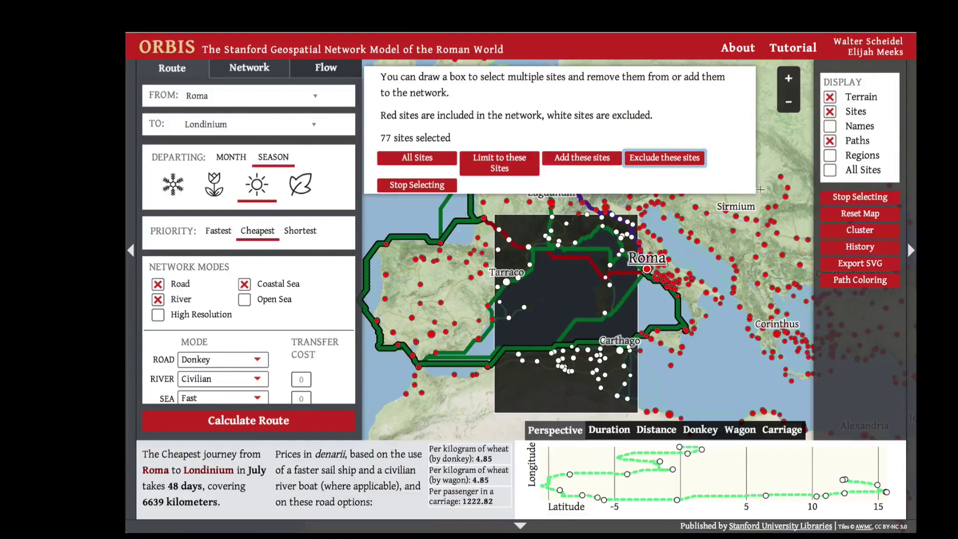
click(832, 200)
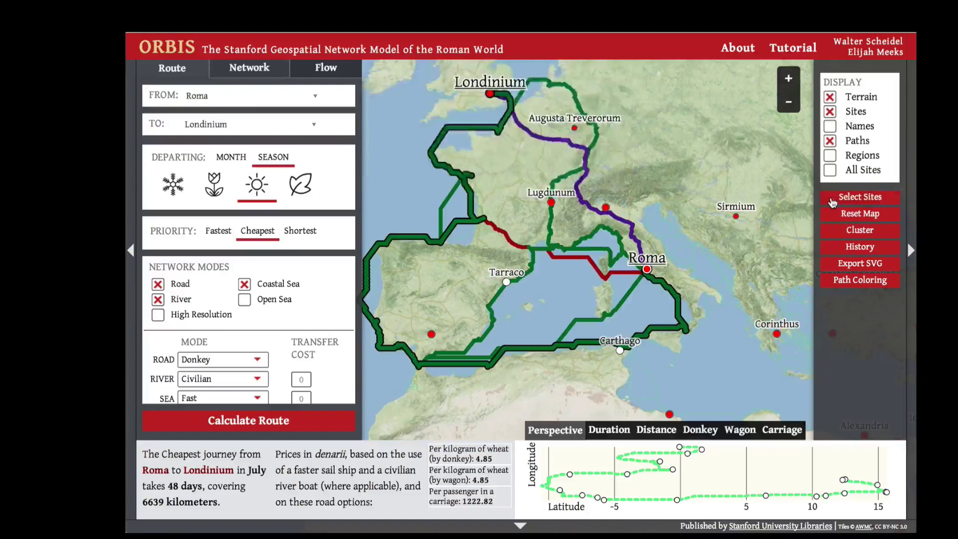
click(289, 422)
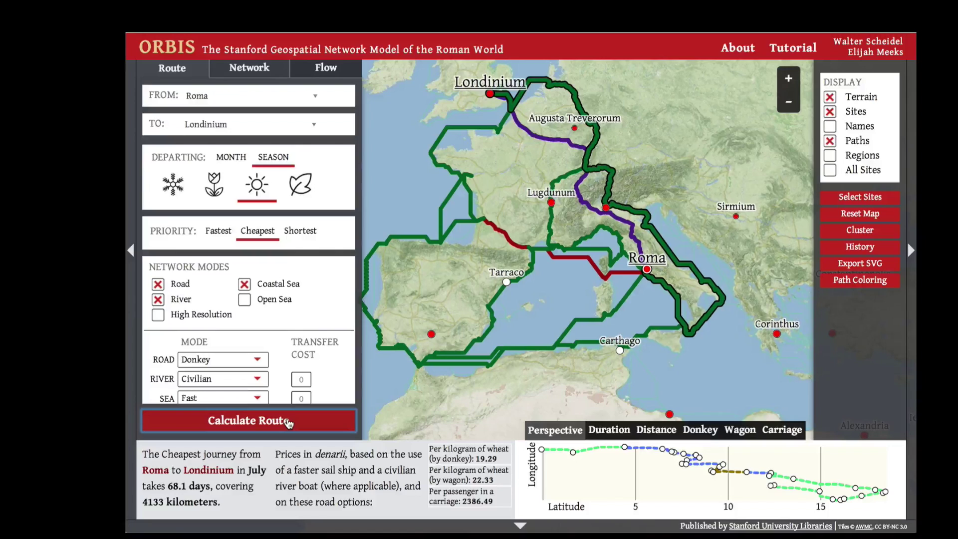
scroll(295, 327, down, 1)
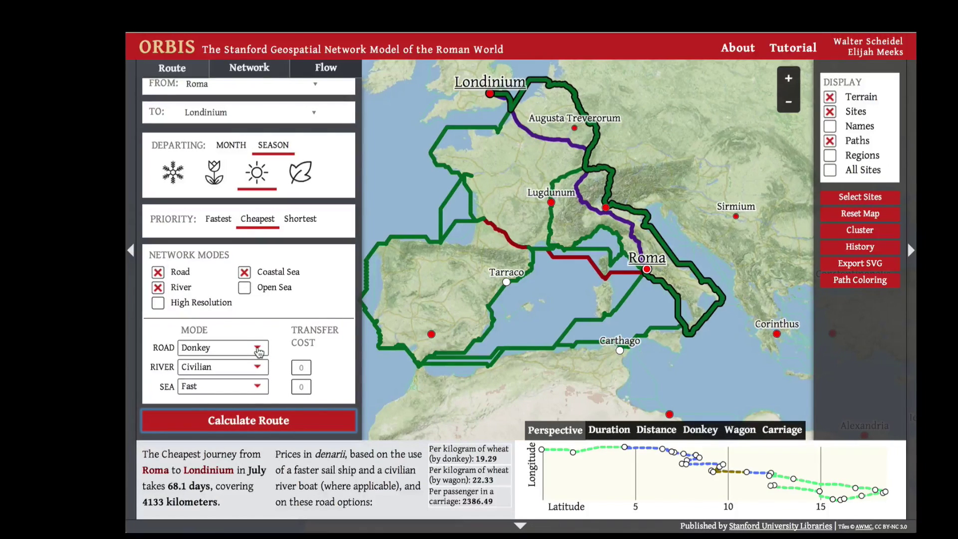
Switch road travel to Passenger in Carriage and recompute the route: 42.9 days over 2493 km.
click(257, 349)
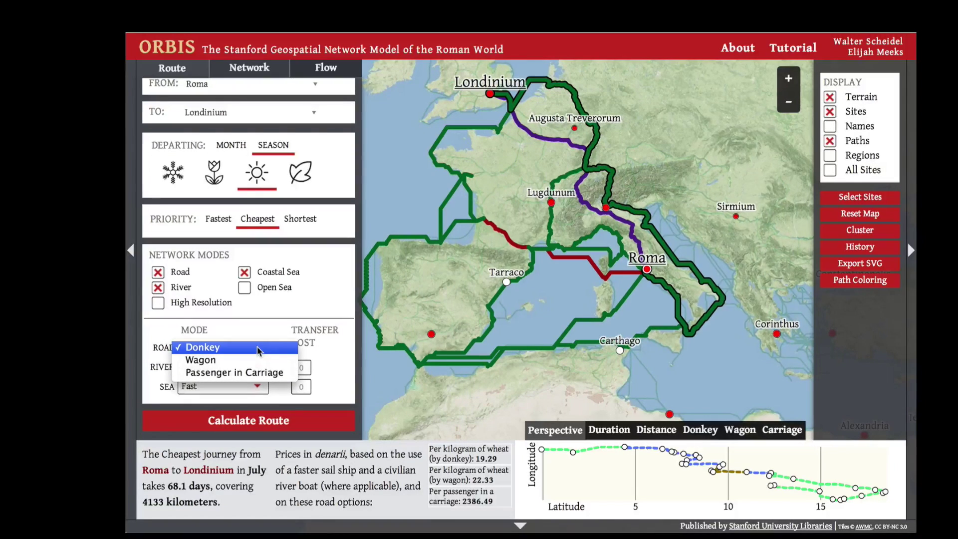
click(255, 373)
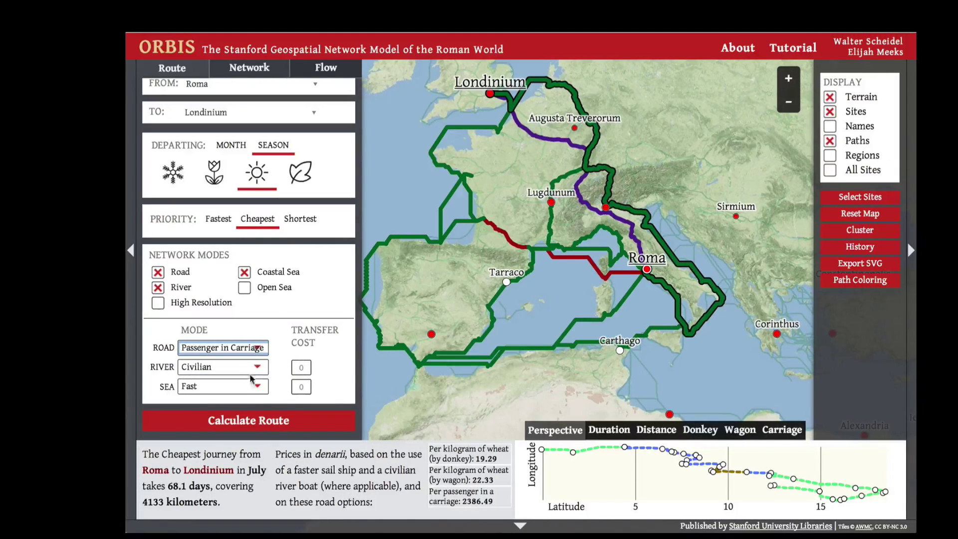
click(254, 419)
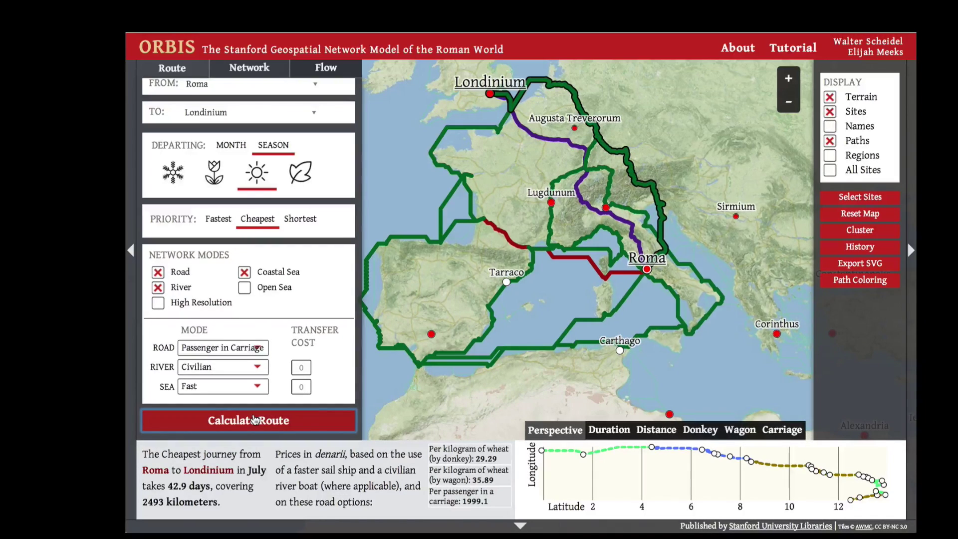
Set both river and sea transfer costs to 1, recompute, and highlight the 32.29-denarii wheat-by-donkey price.
click(305, 367)
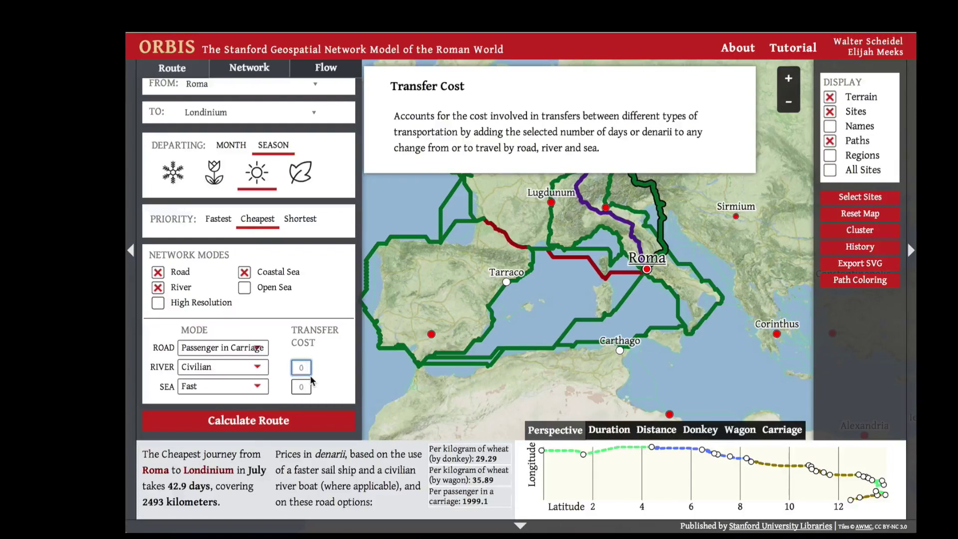
key(BackSpace)
text(1)
click(305, 384)
key(BackSpace)
text(1)
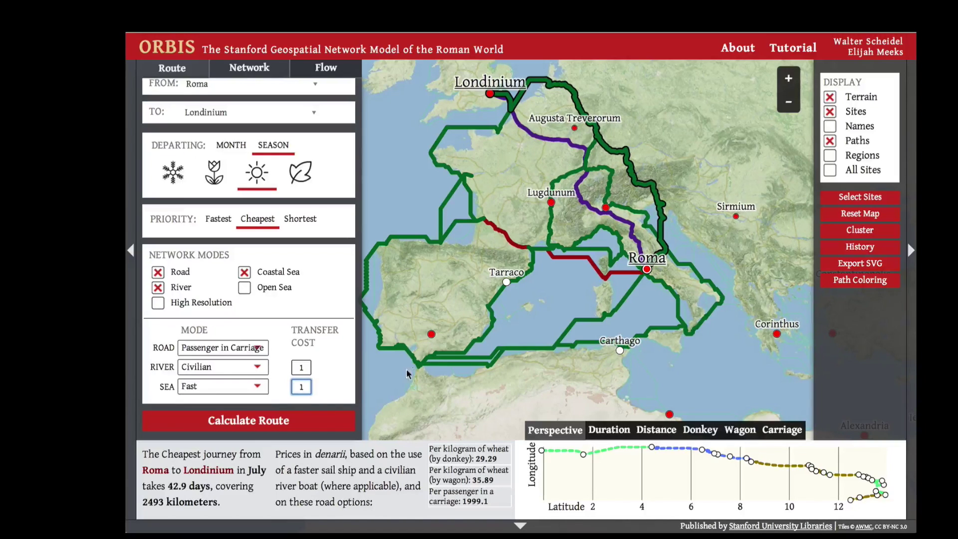
click(326, 419)
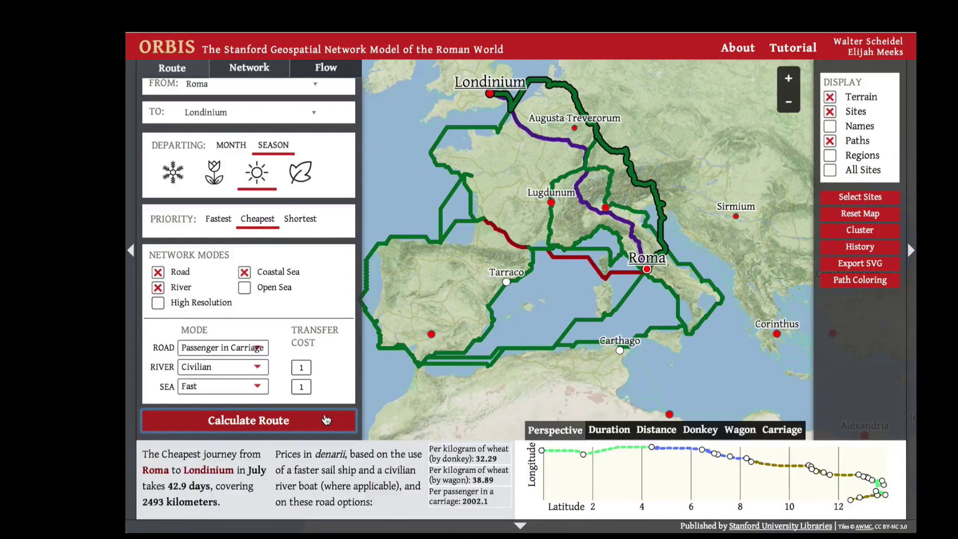
double_click(486, 458)
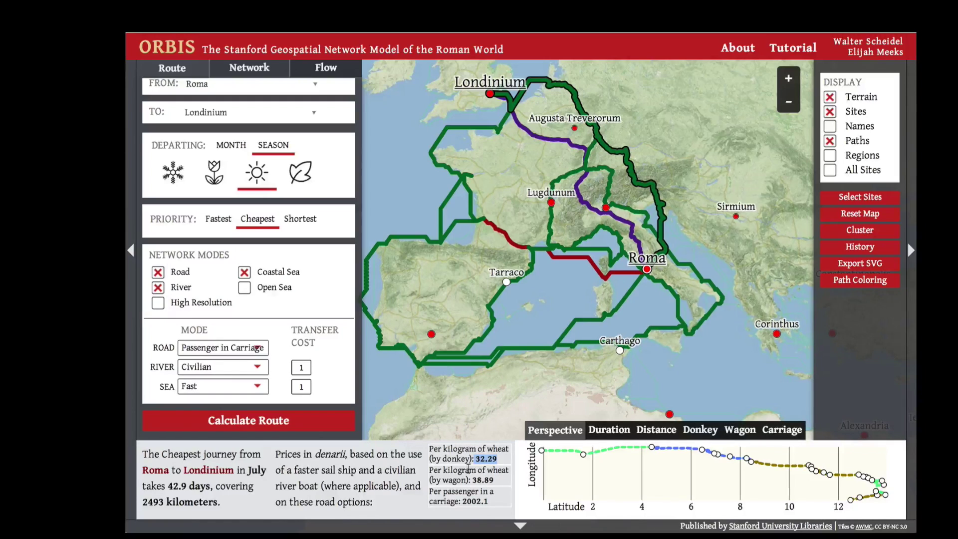
Chart the route stages by duration and by distance, then redisplay the earlier 68.1-day, 4133-km route.
click(604, 430)
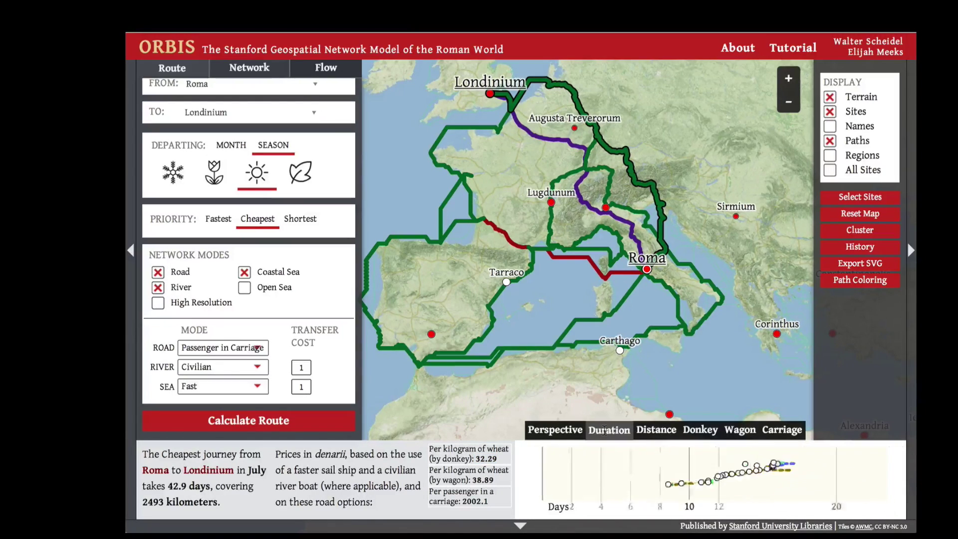
click(656, 433)
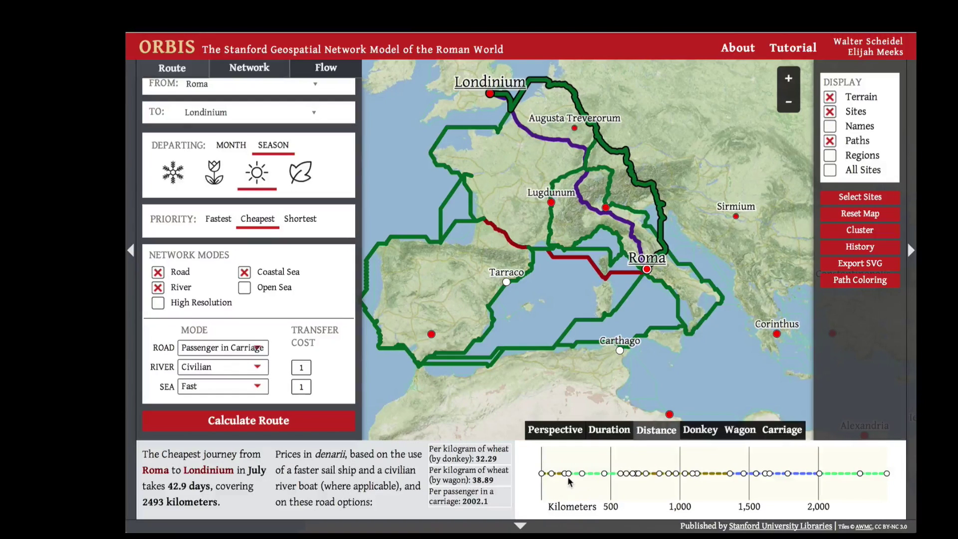
mouse_move(566, 474)
mouse_move(858, 255)
click(700, 278)
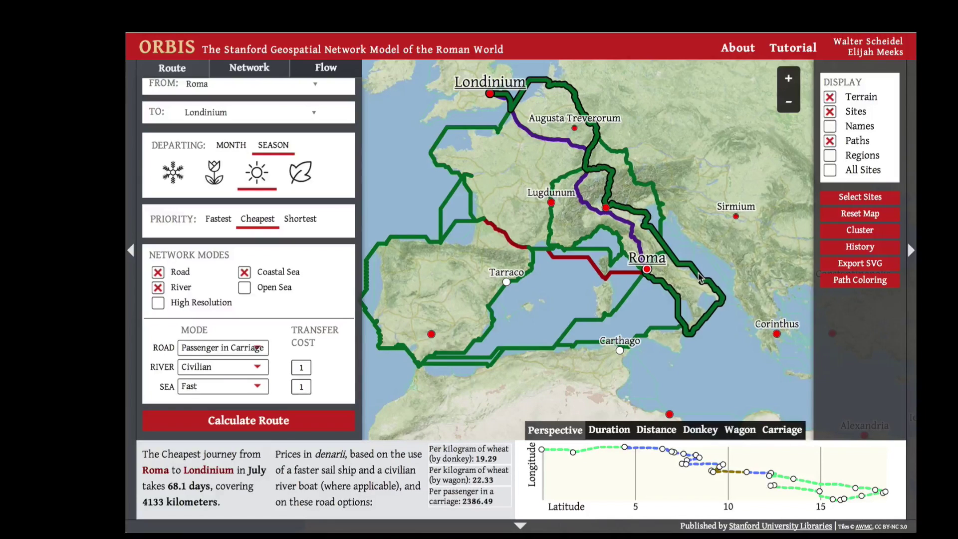
click(841, 251)
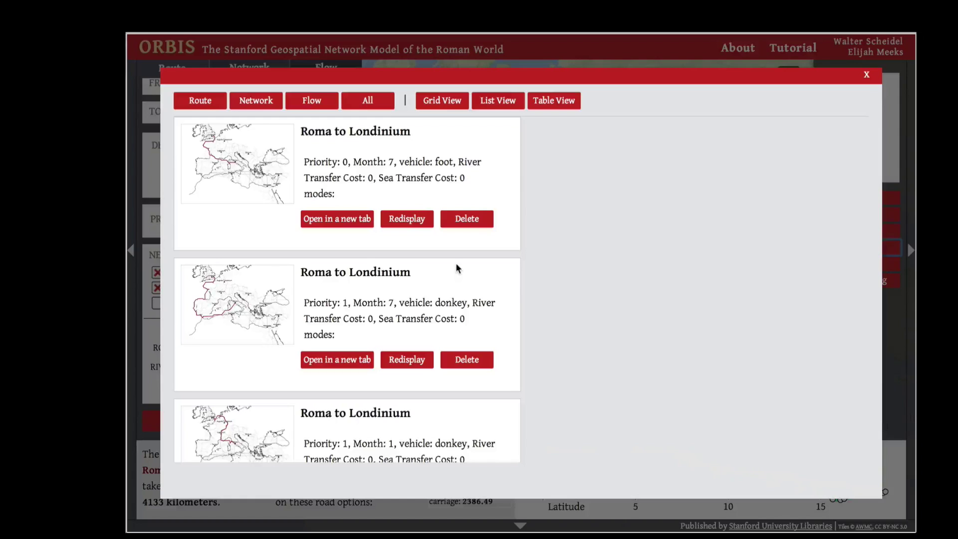
Redisplay a saved Roma–Londinium route, then delete three duplicate entries from the route history.
scroll(456, 266, down, 6)
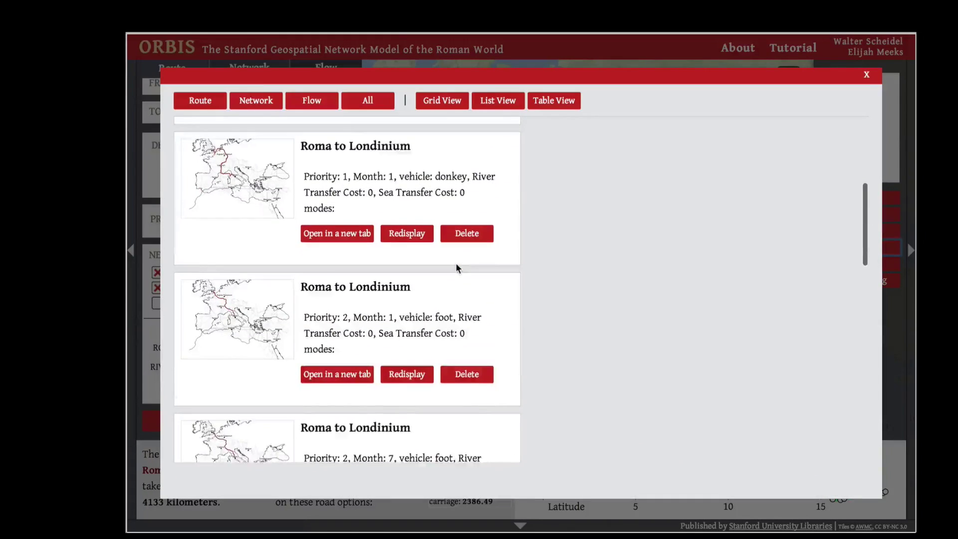
scroll(456, 269, down, 2)
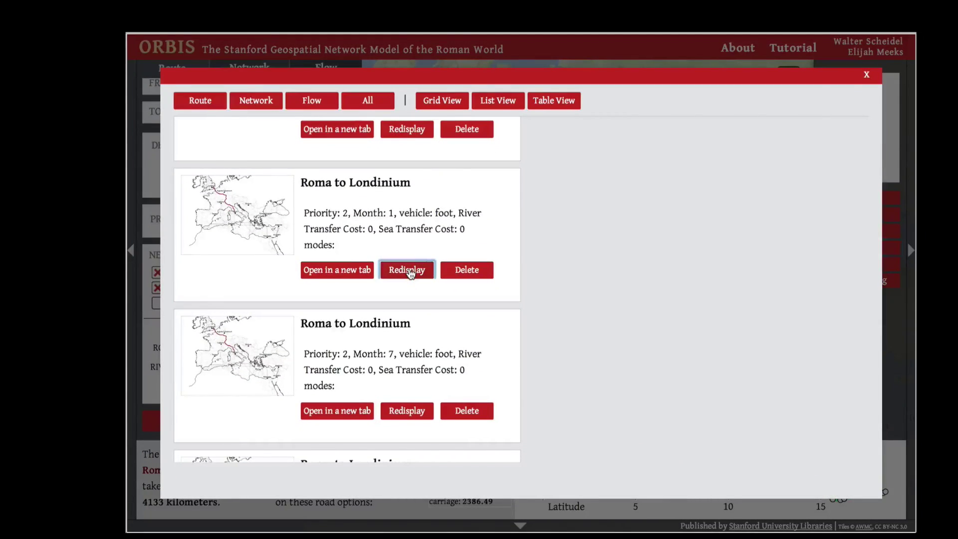
click(410, 270)
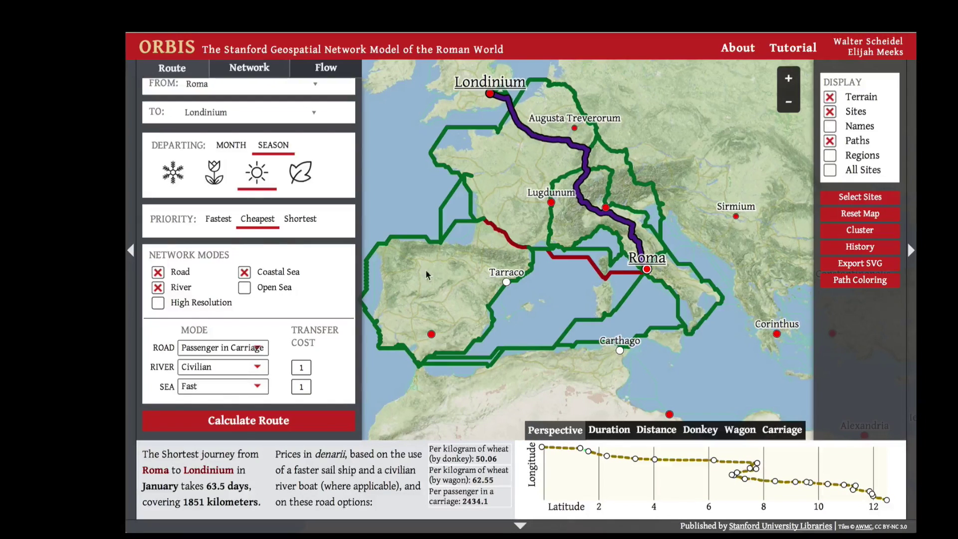
click(838, 248)
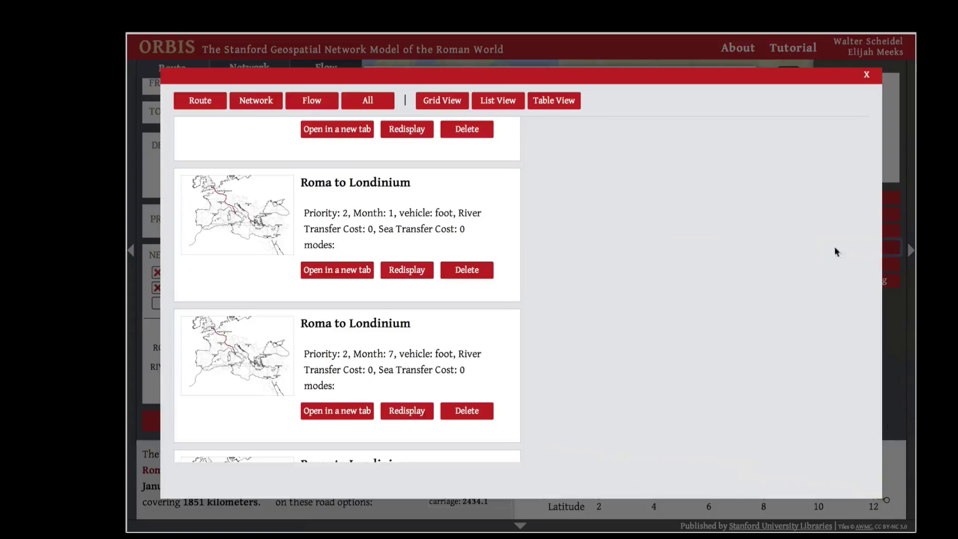
click(466, 271)
click(467, 271)
click(467, 271)
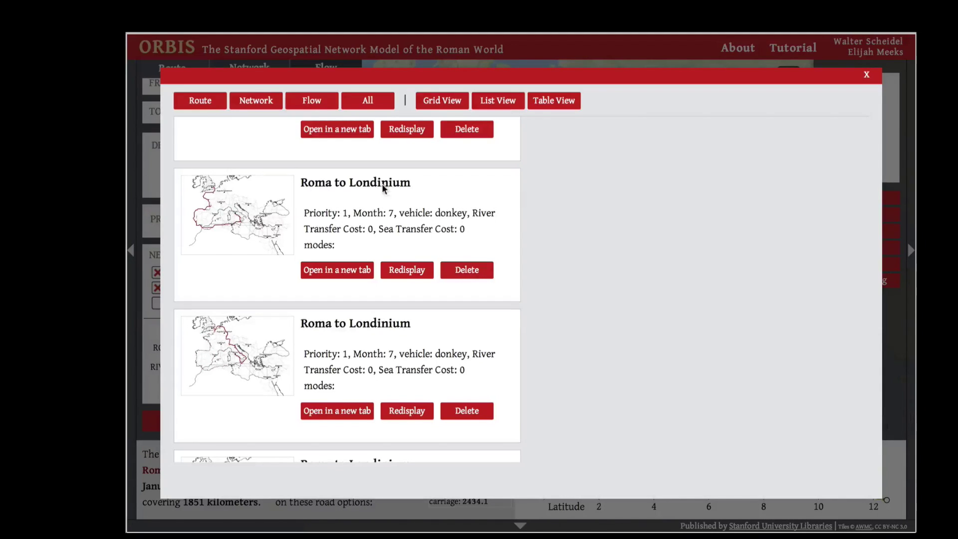
click(866, 75)
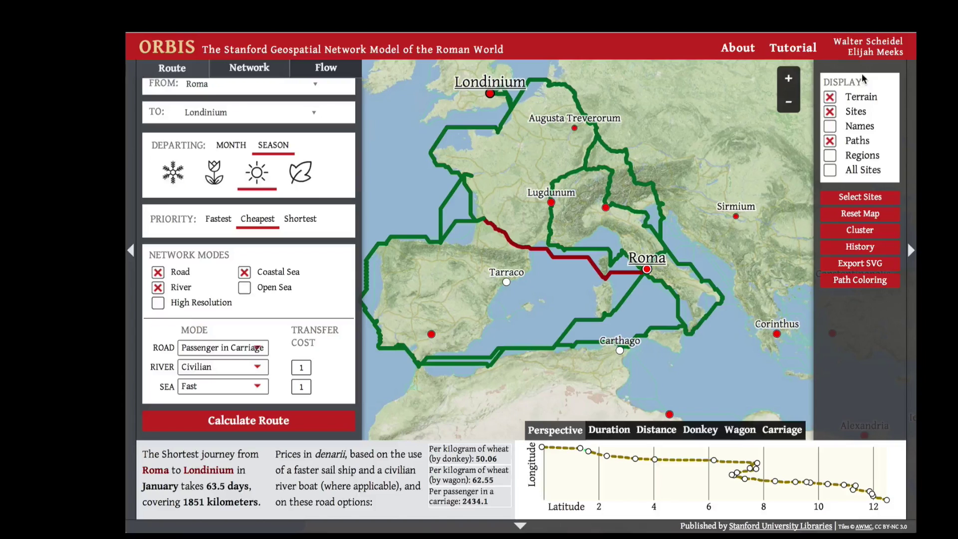
View the saved routes as a list, a thumbnail grid and a results table, then close the history.
click(852, 252)
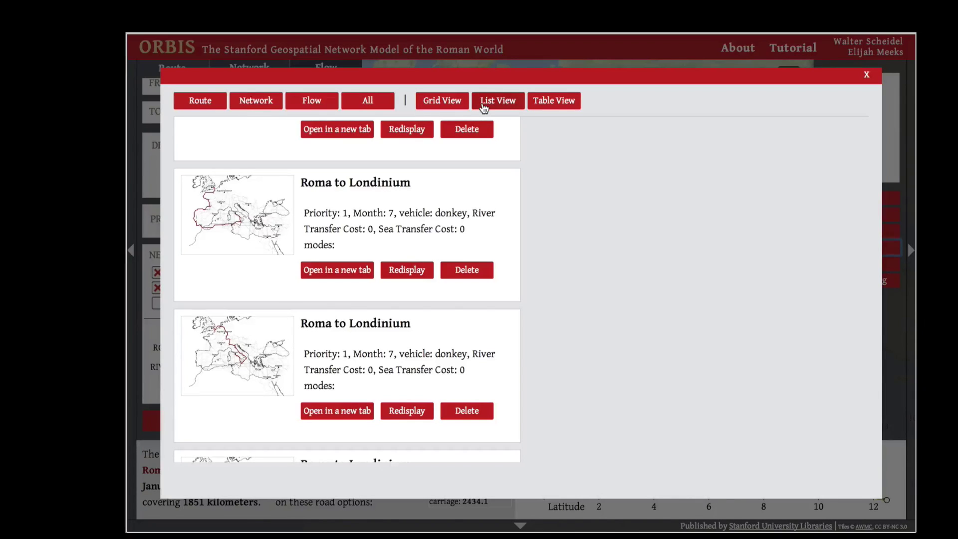
scroll(483, 184, up, 2)
click(490, 103)
click(452, 103)
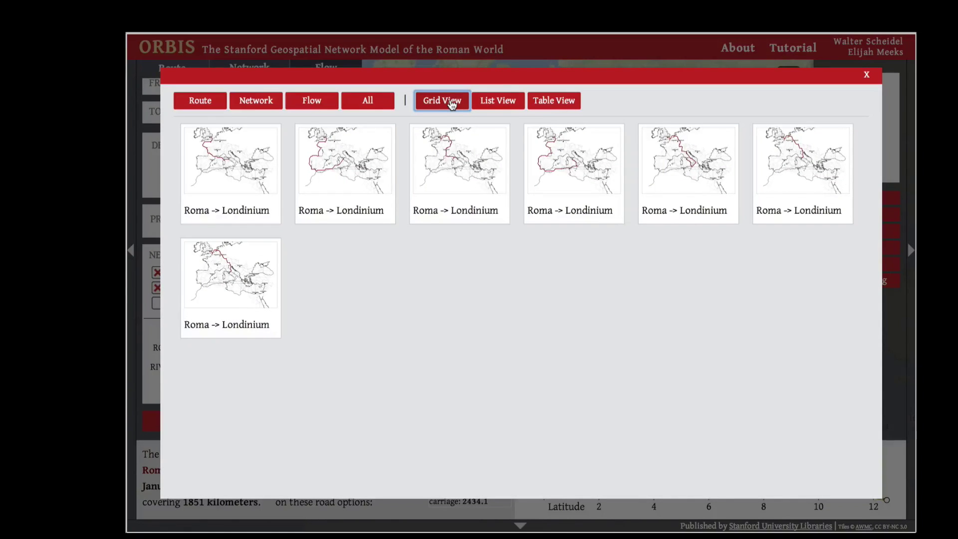
click(562, 105)
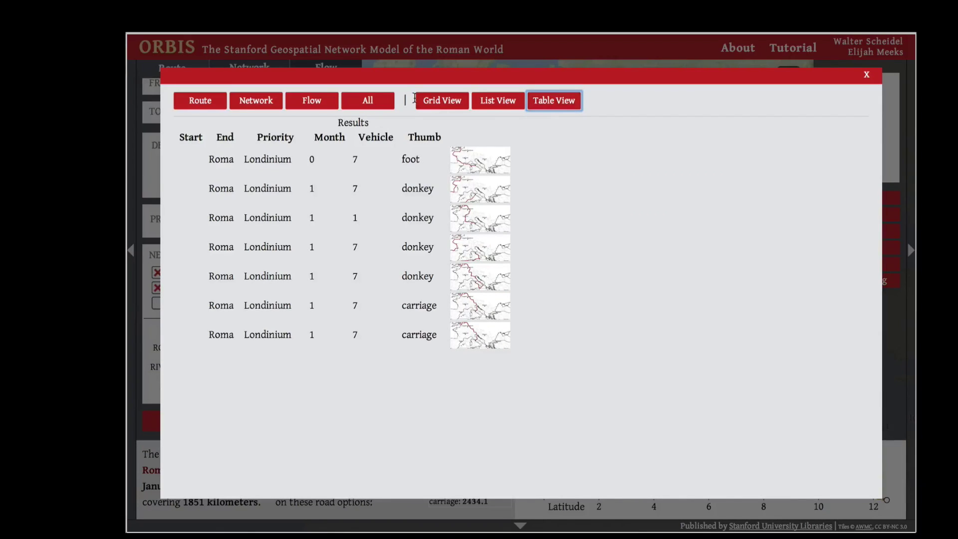
click(866, 75)
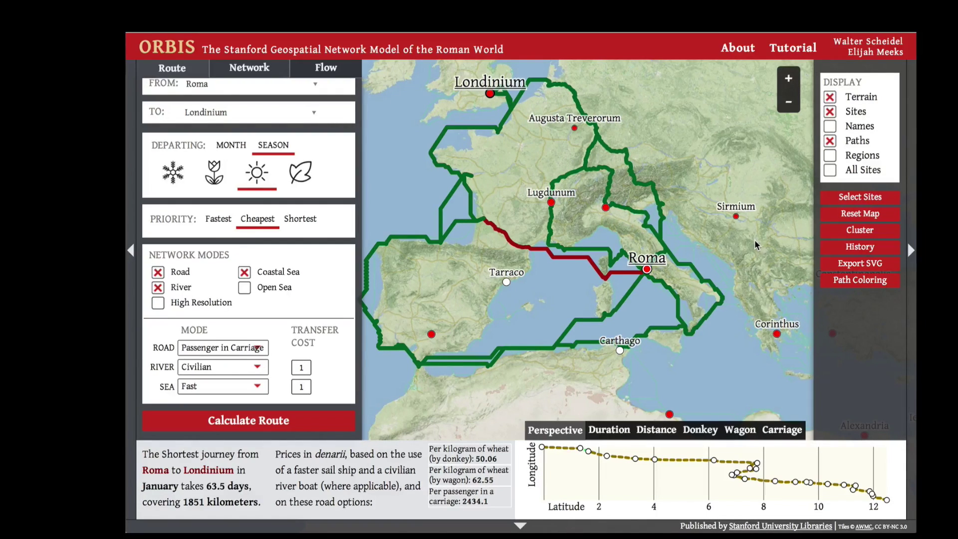
Make Constantinopolis the destination and calculate with Fastest priority: 26.3 days over 2905 km.
drag(692, 235, 600, 196)
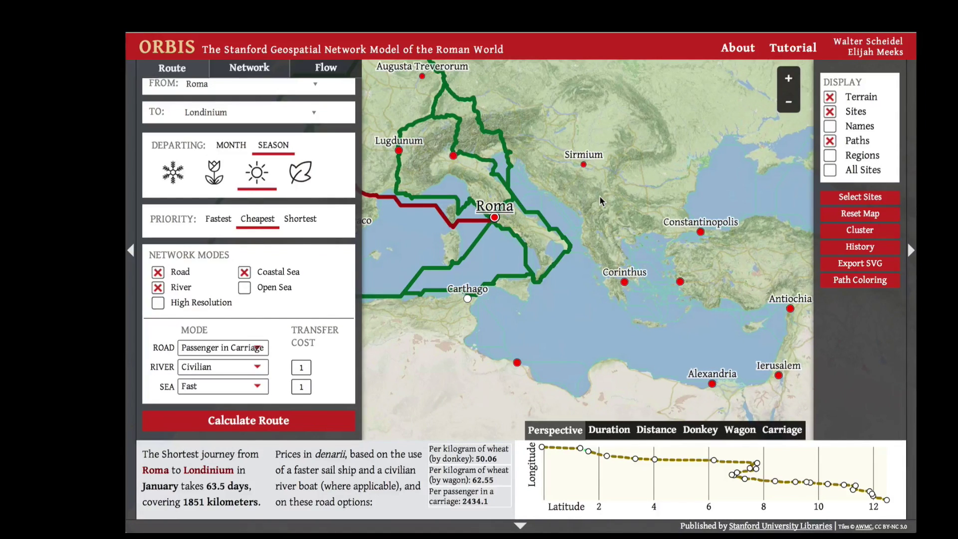
click(253, 118)
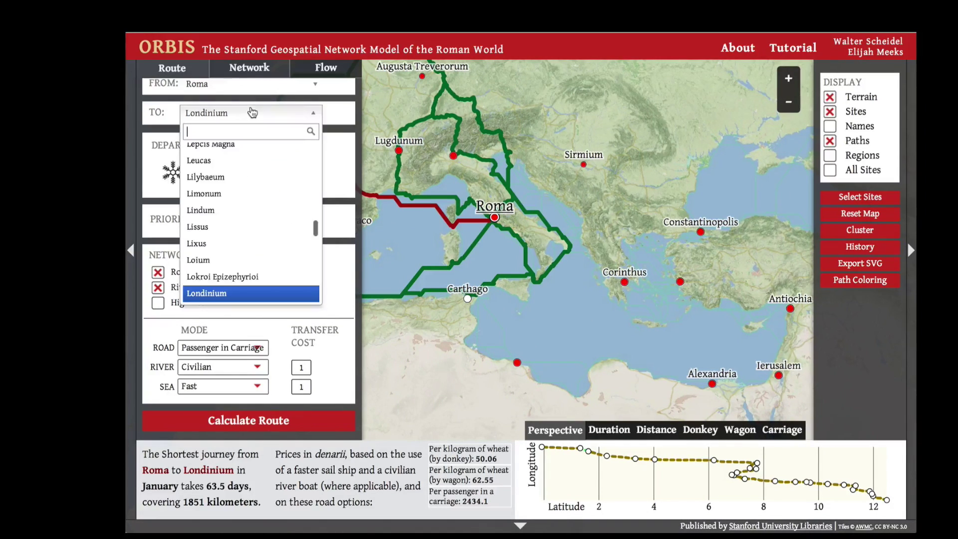
text(constant)
key(Return)
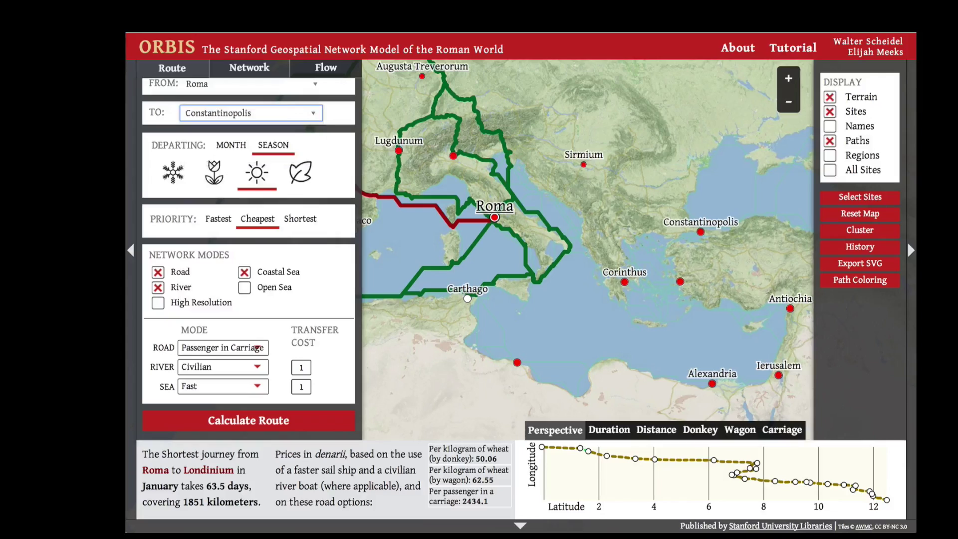
click(265, 418)
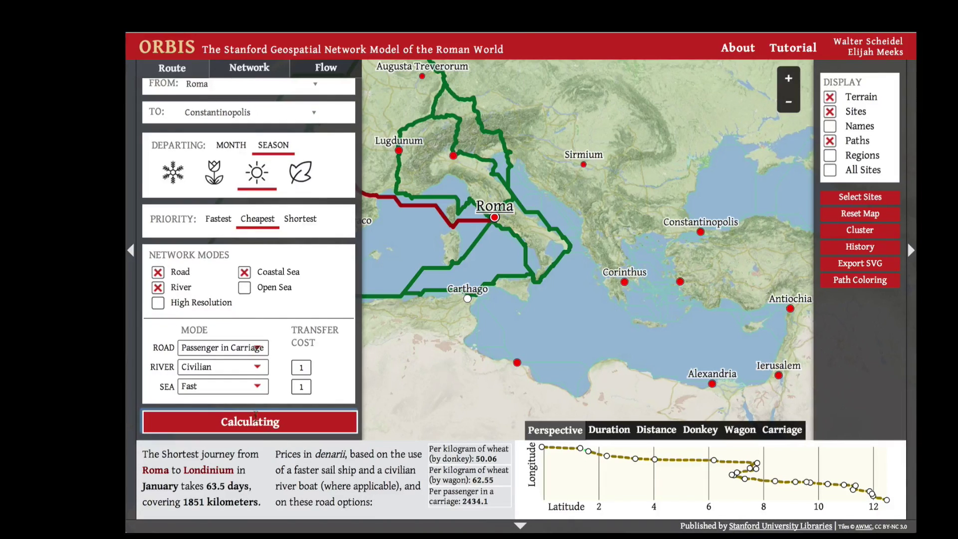
click(211, 216)
click(230, 425)
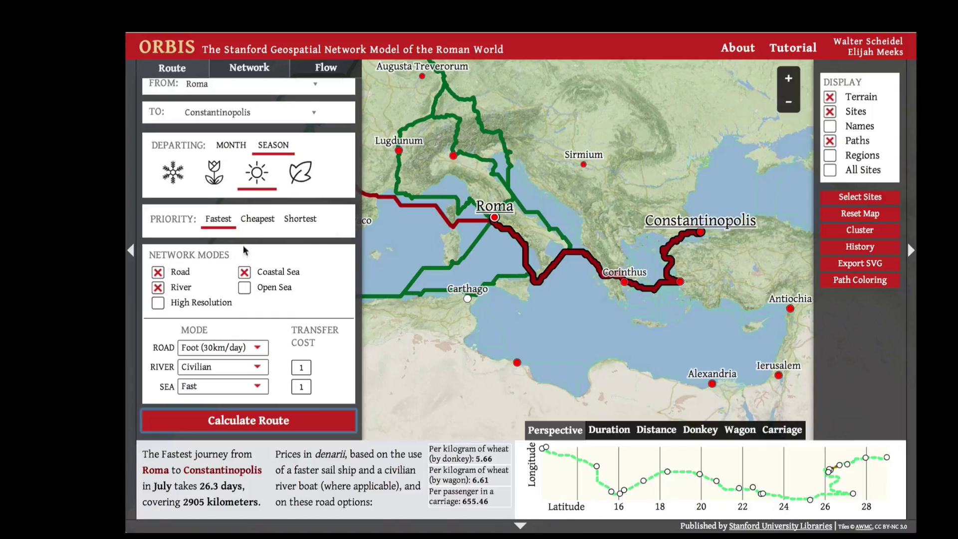
Allow open-sea travel and recalculate the Roma–Constantinopolis route.
click(244, 288)
click(244, 288)
click(252, 422)
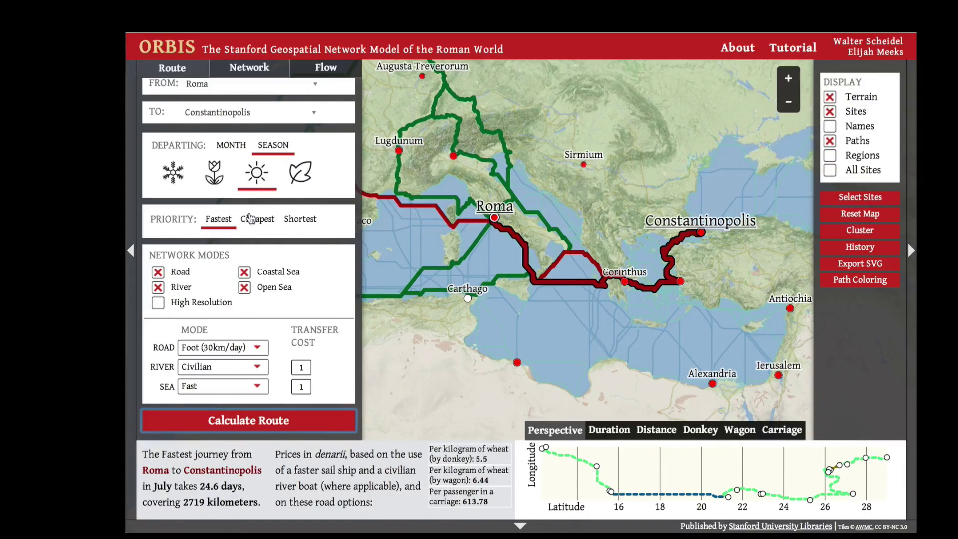
Recalculate with Cheapest priority, then again with a winter departure season.
click(254, 219)
click(253, 422)
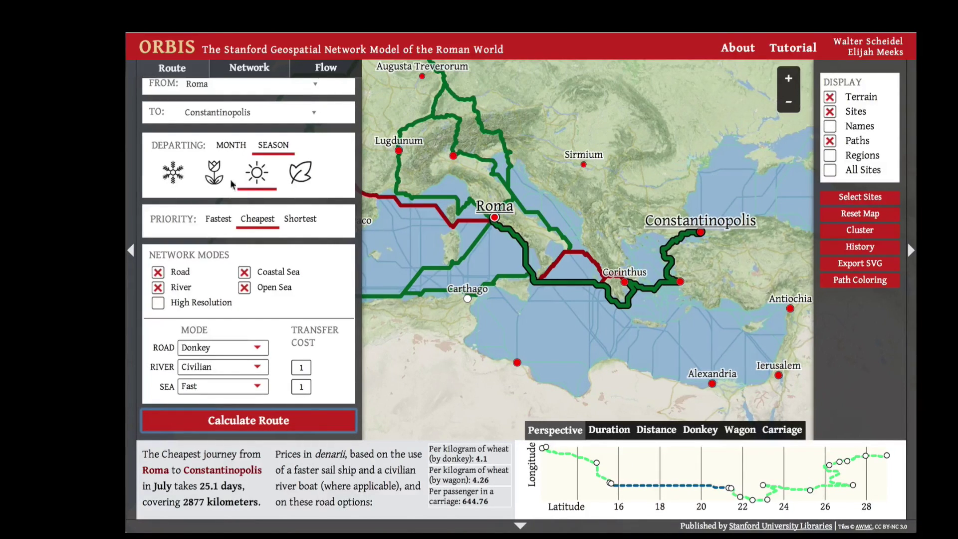
click(172, 172)
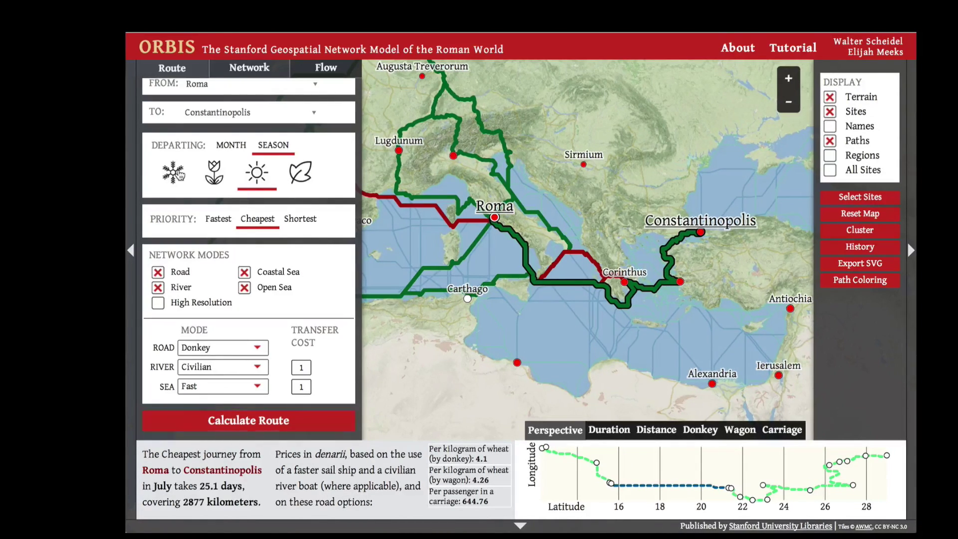
click(242, 424)
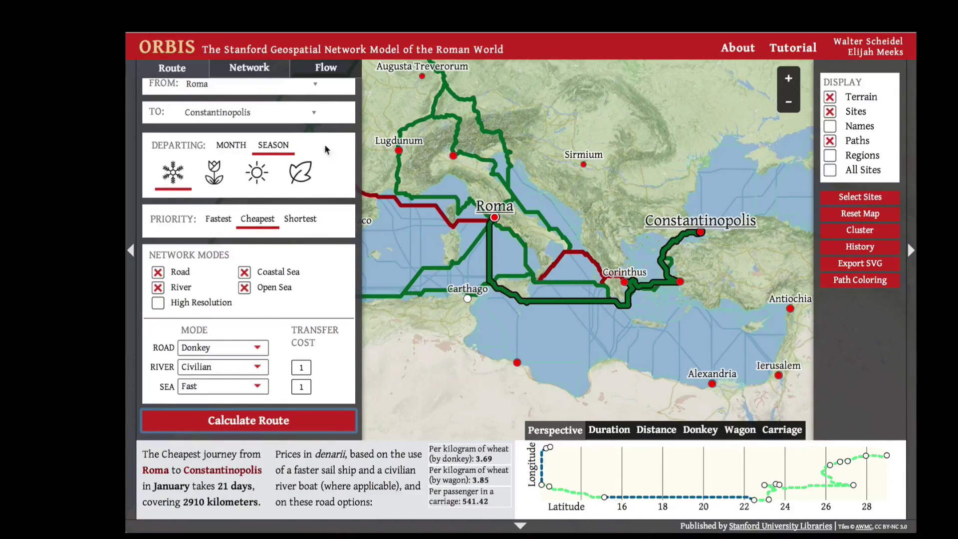
Route Roma to Sirmium with Fastest priority (22.2 days, 888 km, donkey wheat 14.59 denarii), then collapse the settings panel.
click(299, 112)
text(si)
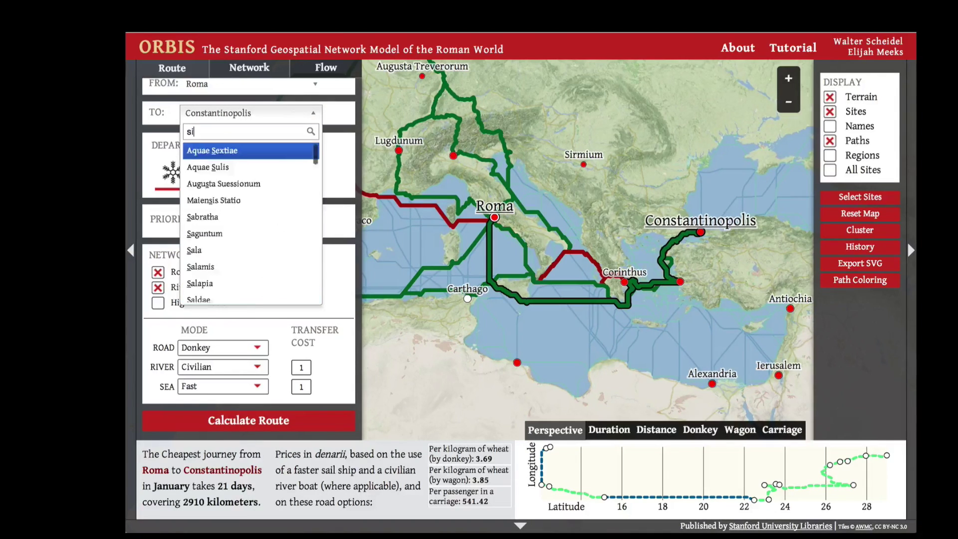
text(rmi)
key(Return)
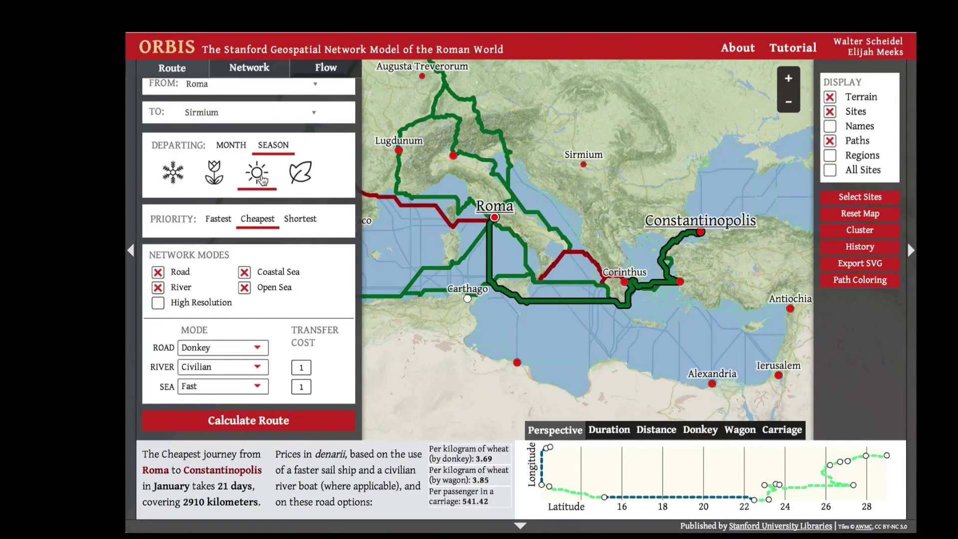
click(235, 425)
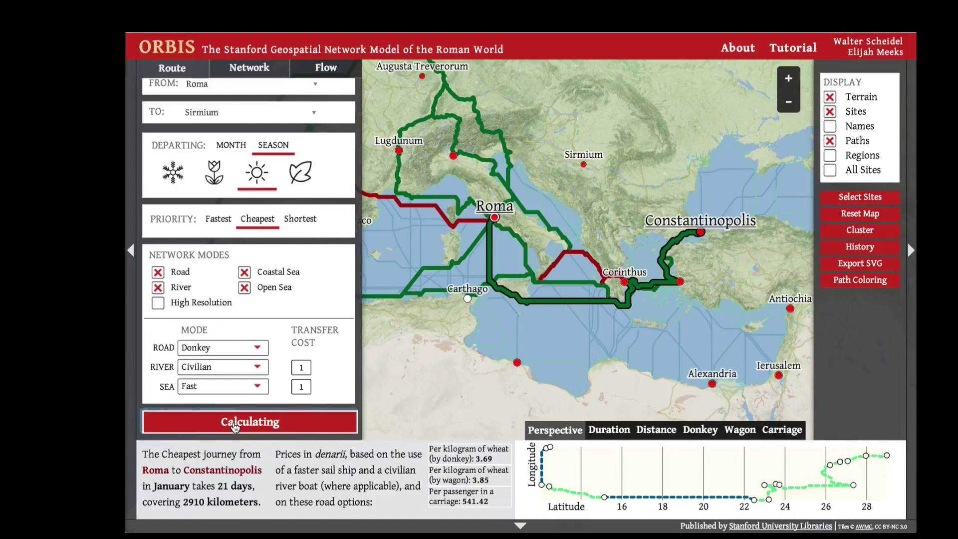
click(218, 220)
click(261, 425)
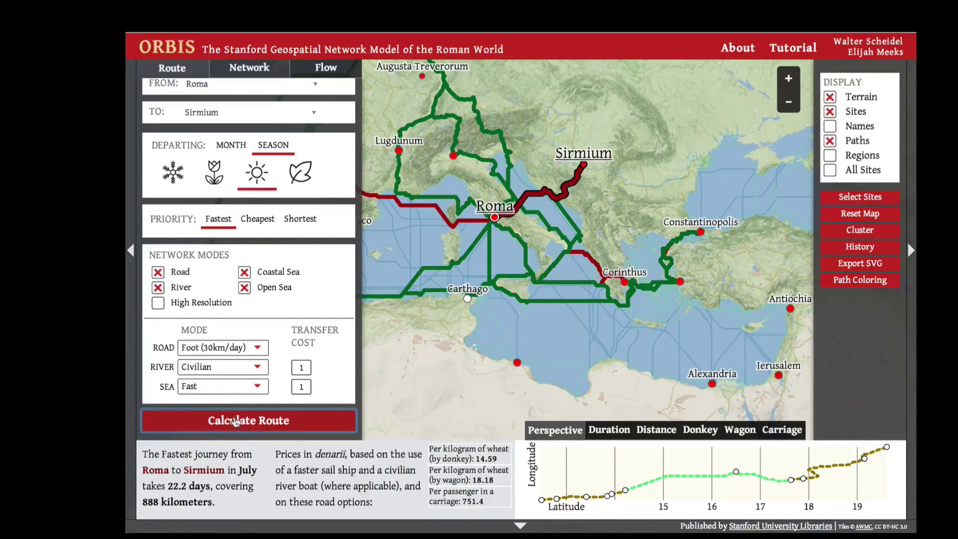
click(133, 340)
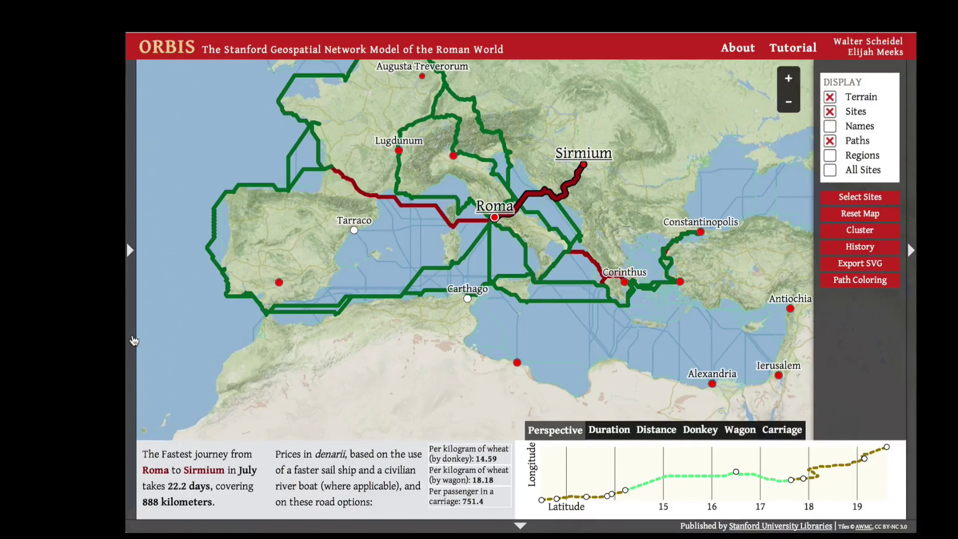
Toggle the results and display-options panels, restore route settings, and zoom out from Londinium to Antiochia.
click(204, 528)
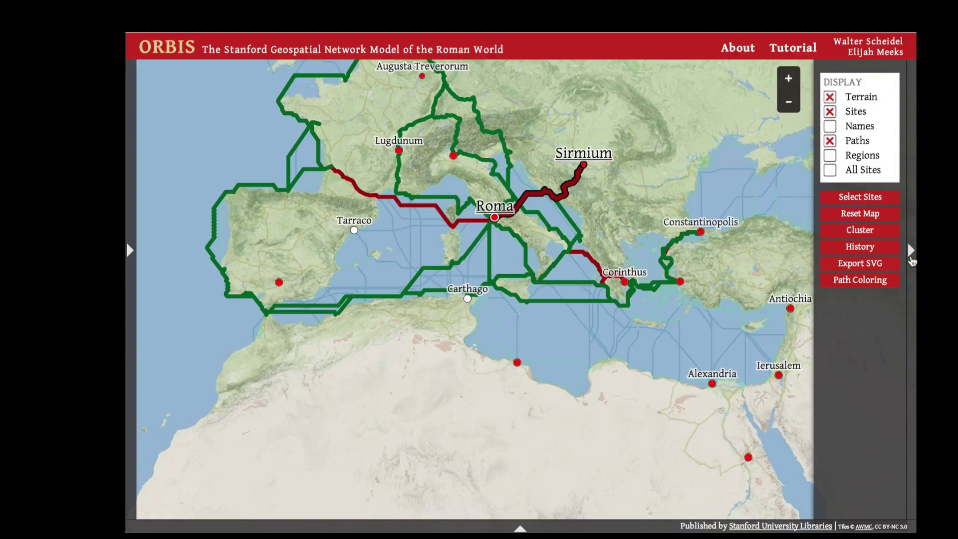
click(911, 250)
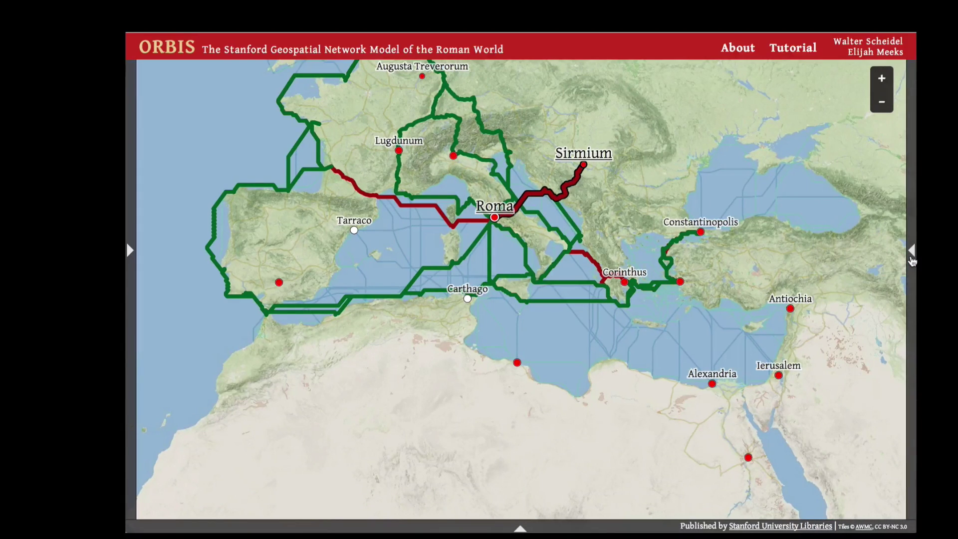
click(910, 255)
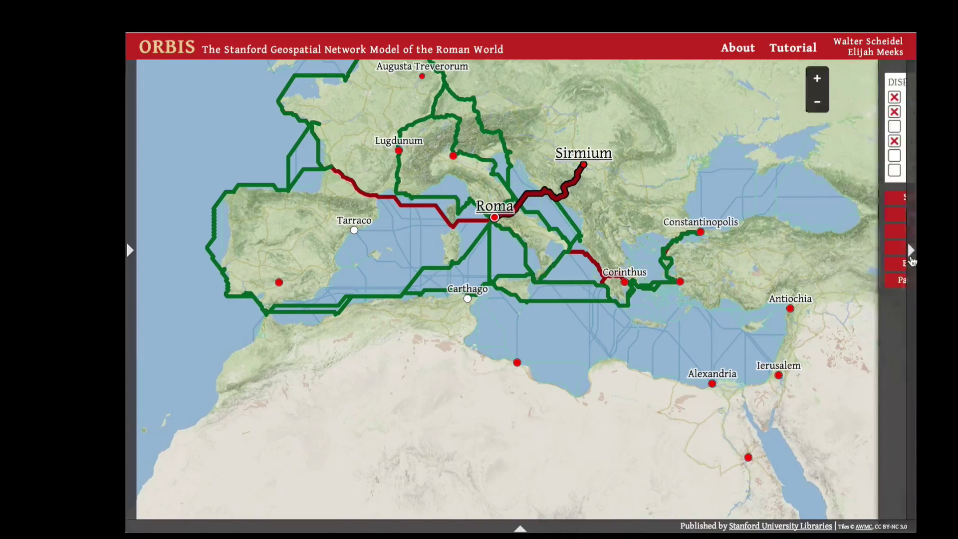
click(520, 527)
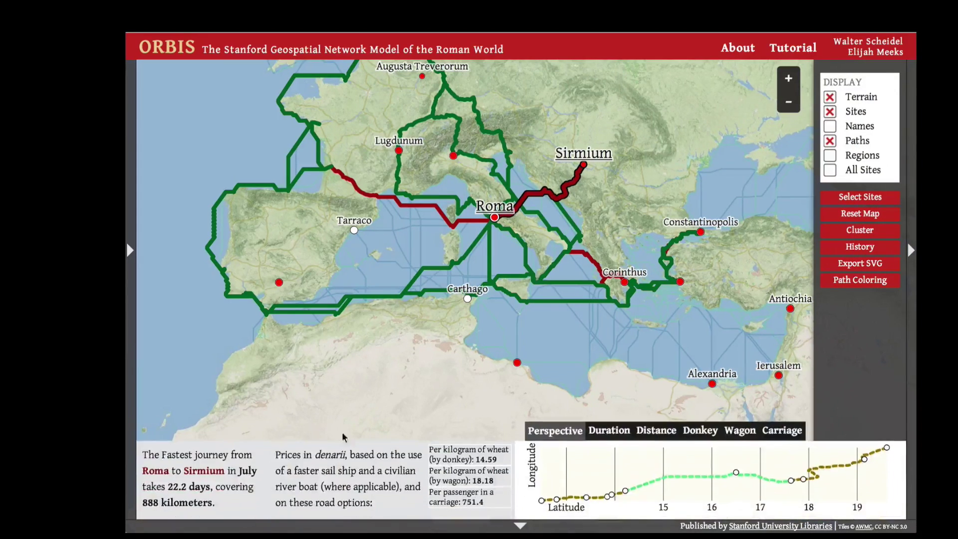
click(130, 249)
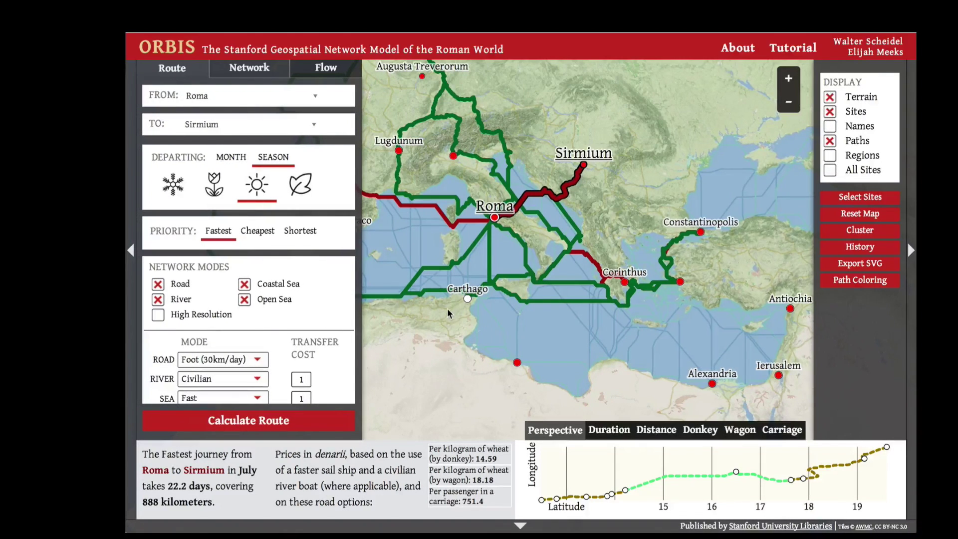
drag(458, 324, 502, 378)
scroll(501, 375, down, 2)
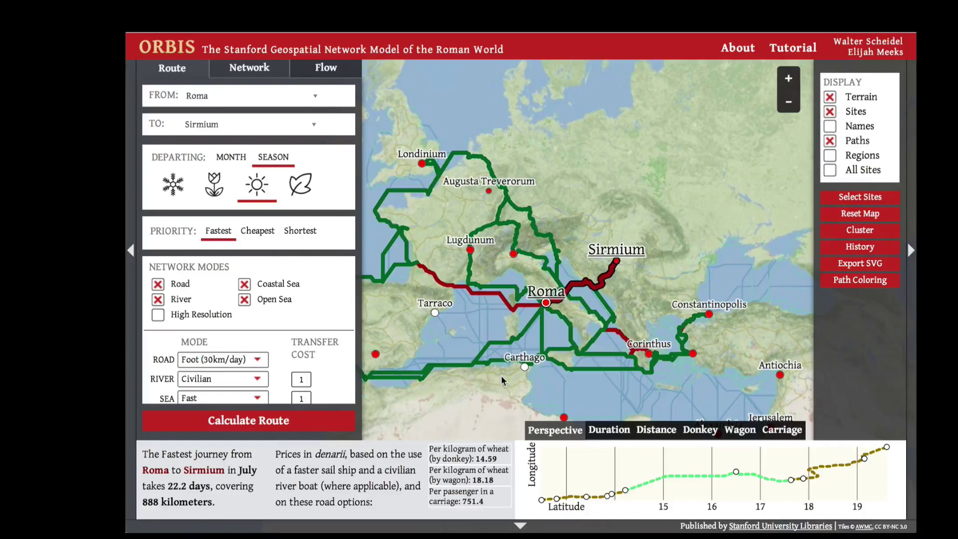